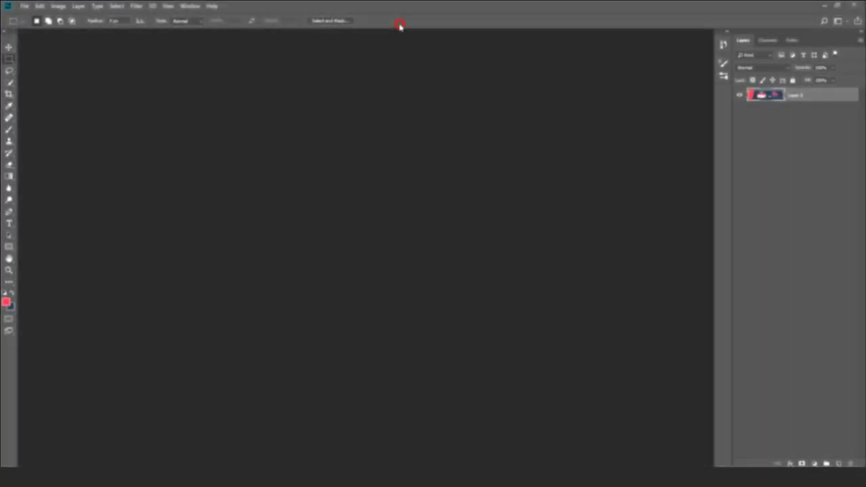
Step: Create a new white 750 × 1334 pixel portrait document from the Photo presets
left_click(24, 6)
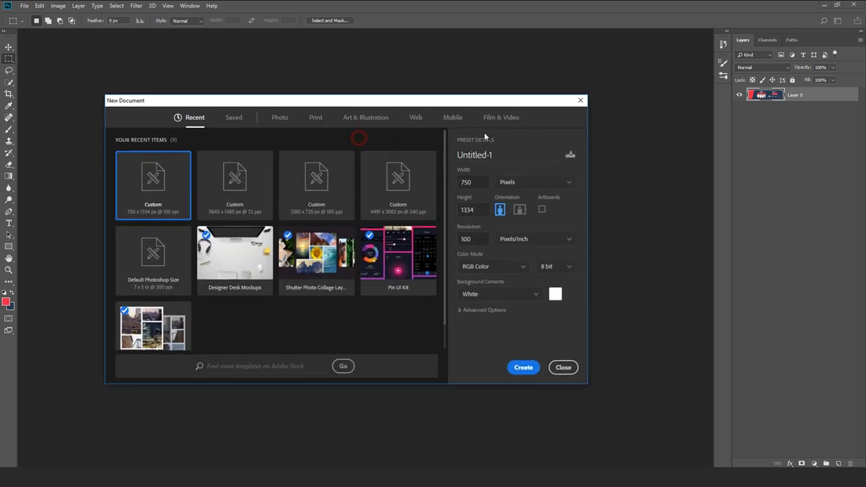
left_click(451, 119)
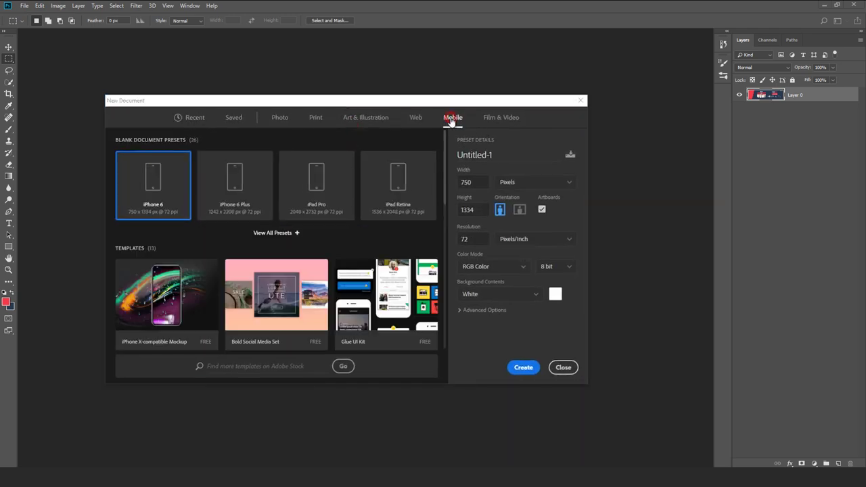
double_click(475, 181)
double_click(479, 210)
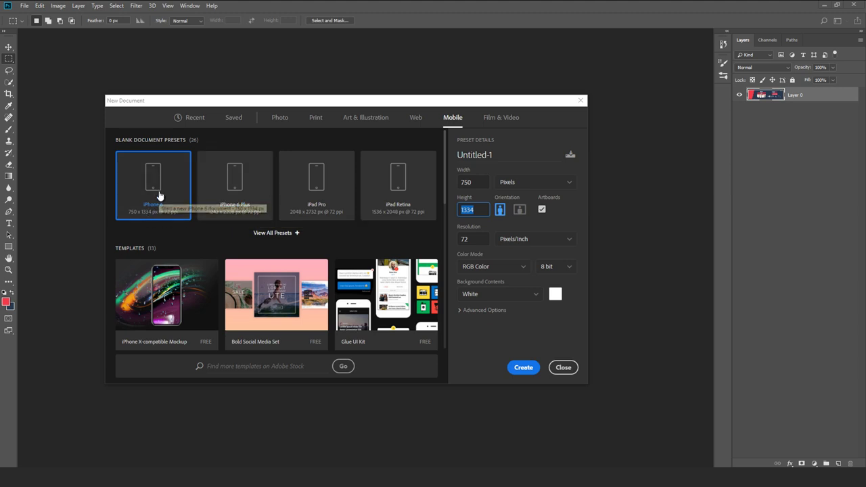
double_click(475, 239)
left_click(280, 117)
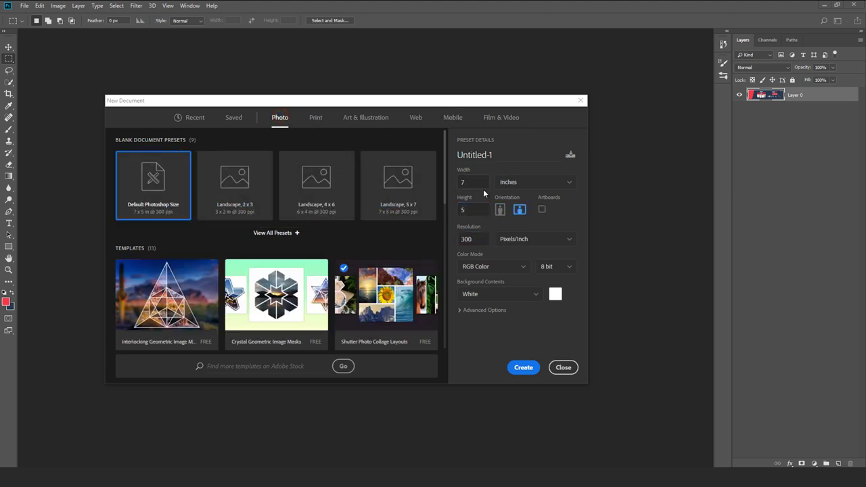
left_click(518, 182)
type("750")
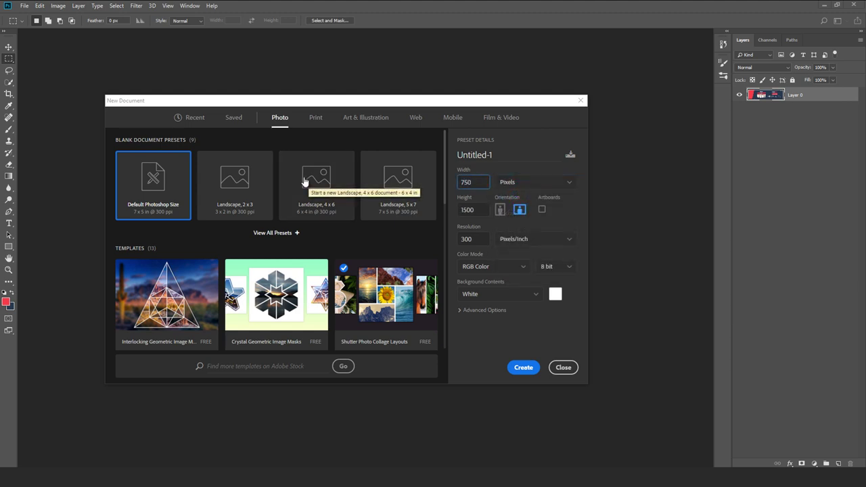
key("Tab")
type("1")
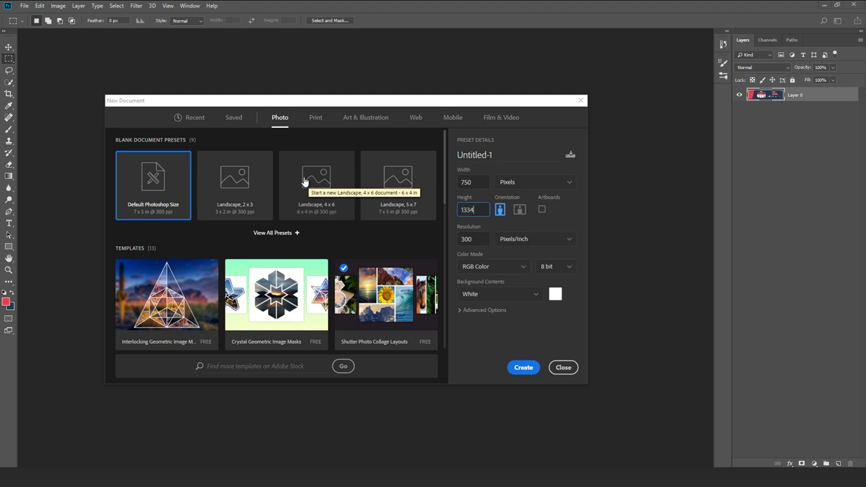
left_click(529, 368)
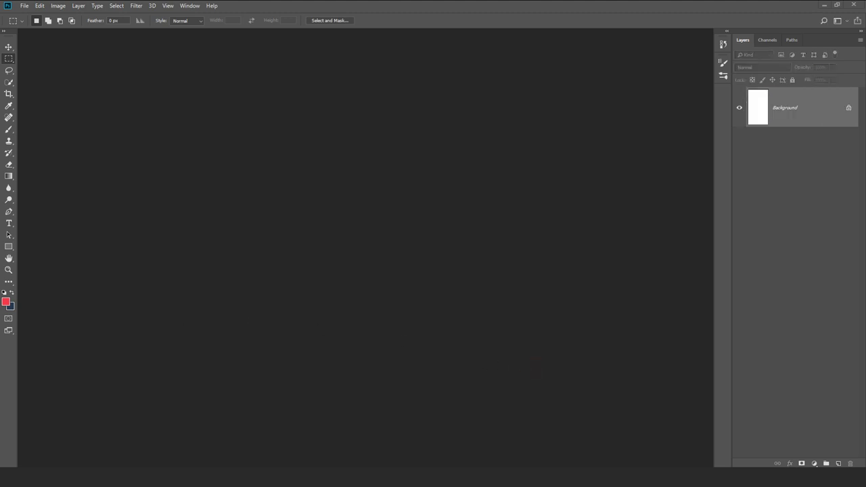
Step: Cover the canvas with a dark navy #1f2d3f Solid Color fill layer
left_click(13, 293)
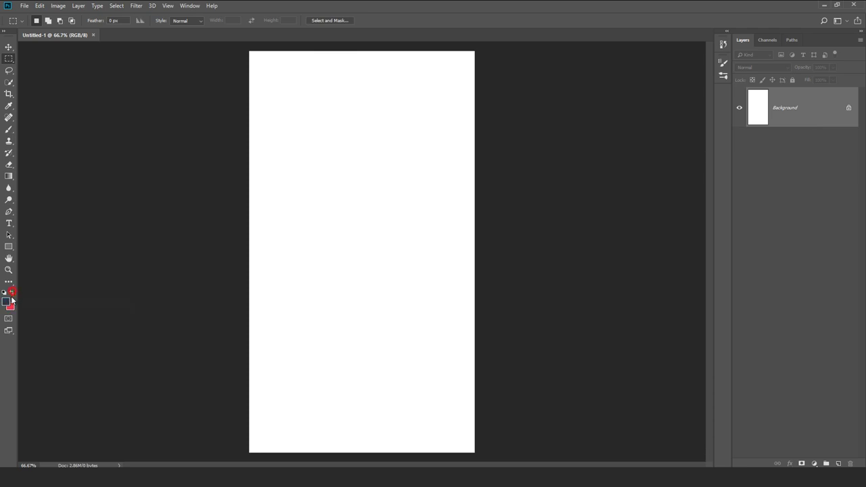
left_click(7, 303)
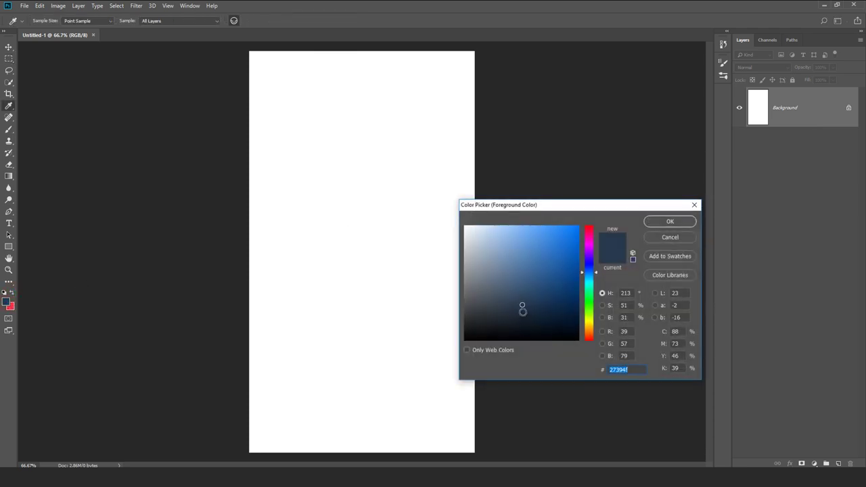
left_click(681, 222)
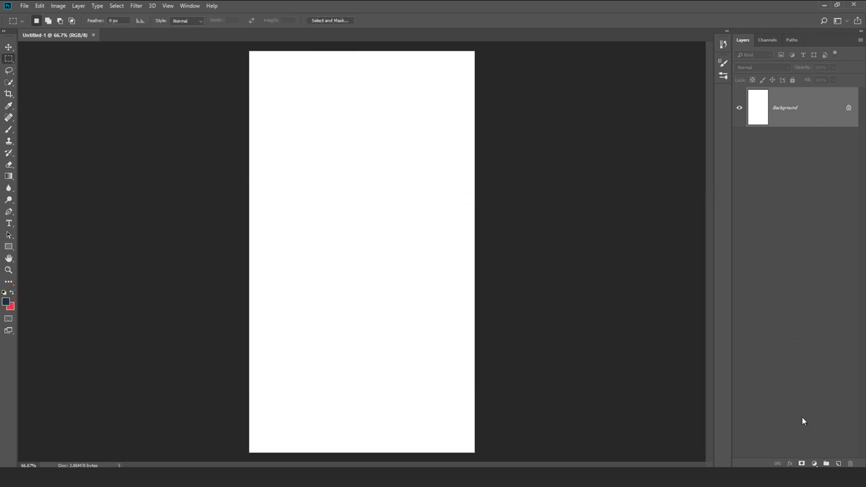
left_click(814, 464)
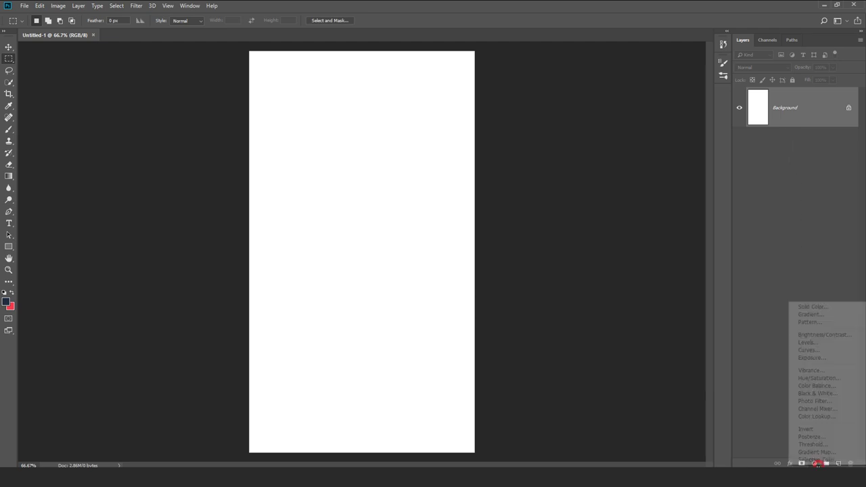
left_click(822, 305)
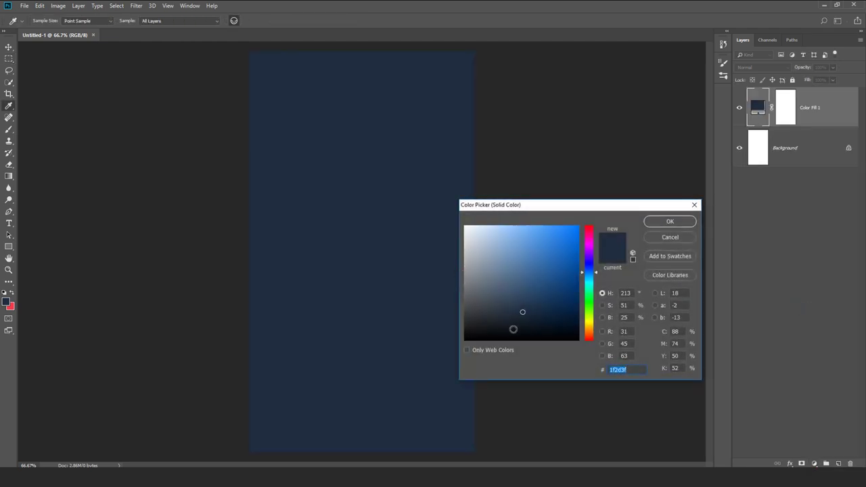
left_click(667, 222)
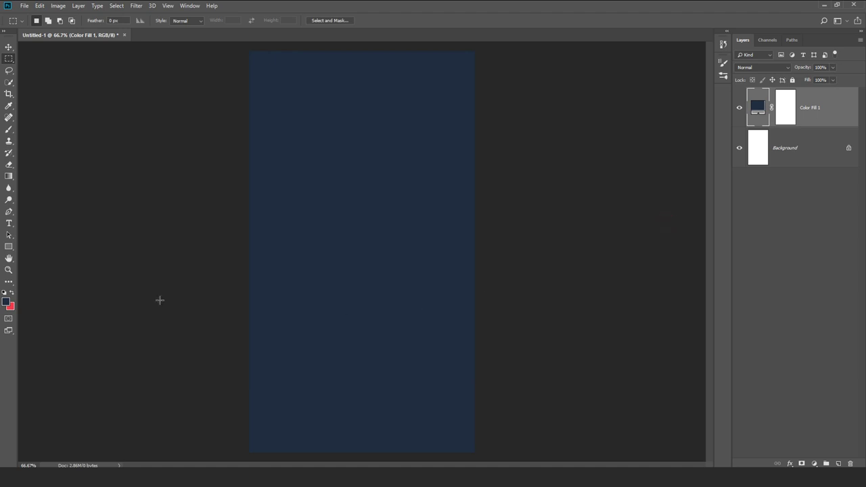
Step: Draw a small rectangular marquee selection near the canvas top-left
left_click(8, 59)
left_click_drag(264, 65, 312, 125)
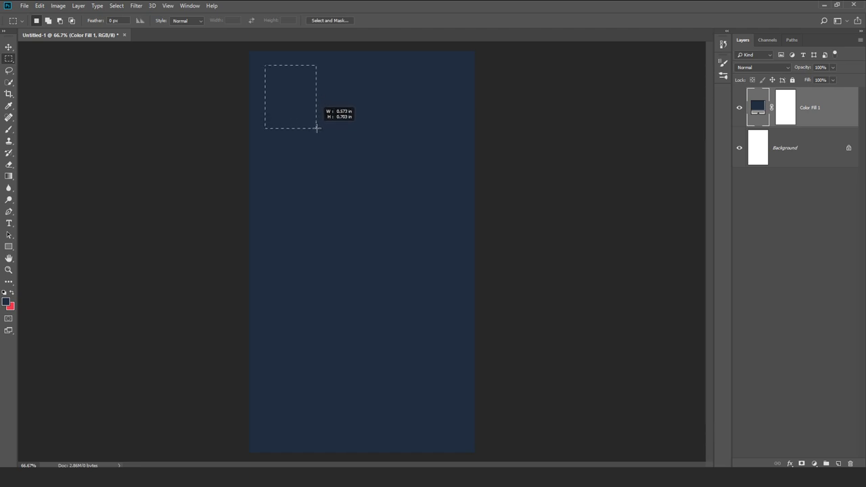
left_click_drag(312, 124, 320, 128)
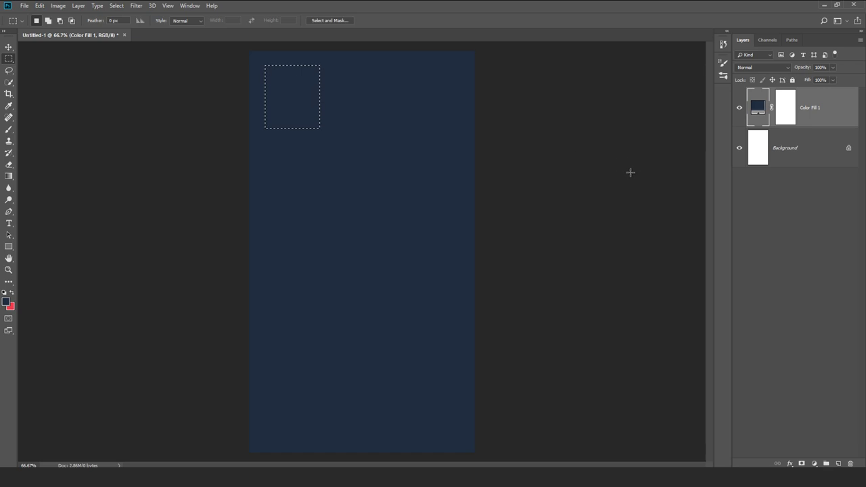
Step: Fill the selection with a red #f3394b Solid Color layer, Color Fill 2
left_click(814, 463)
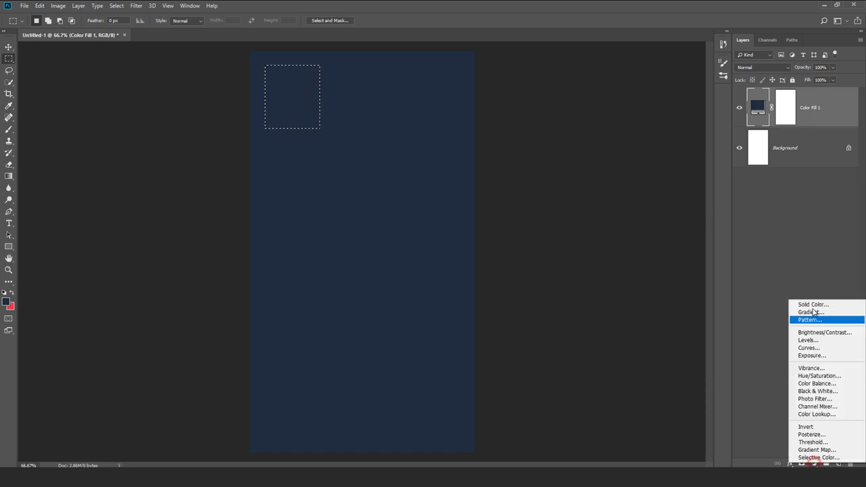
left_click(812, 304)
left_click_drag(521, 289, 464, 292)
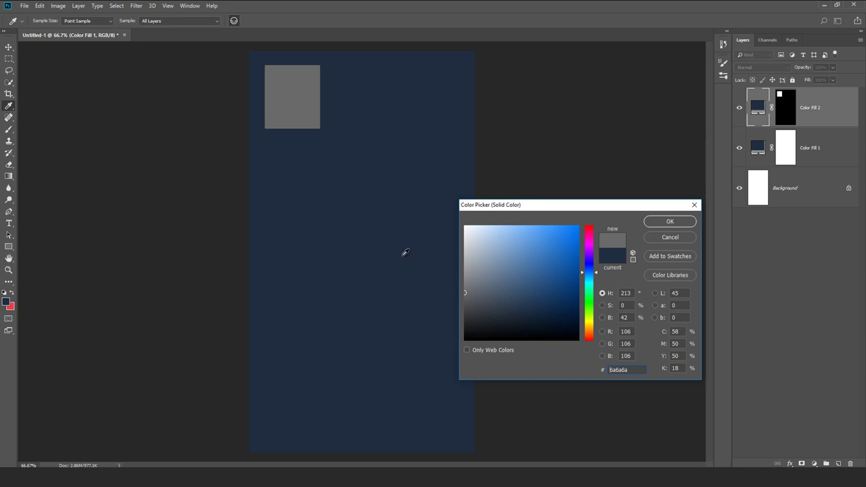
left_click(10, 307)
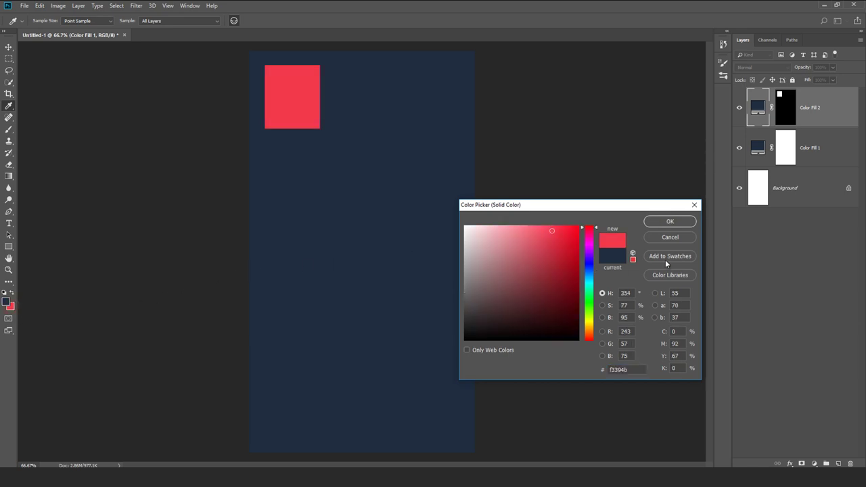
left_click(671, 222)
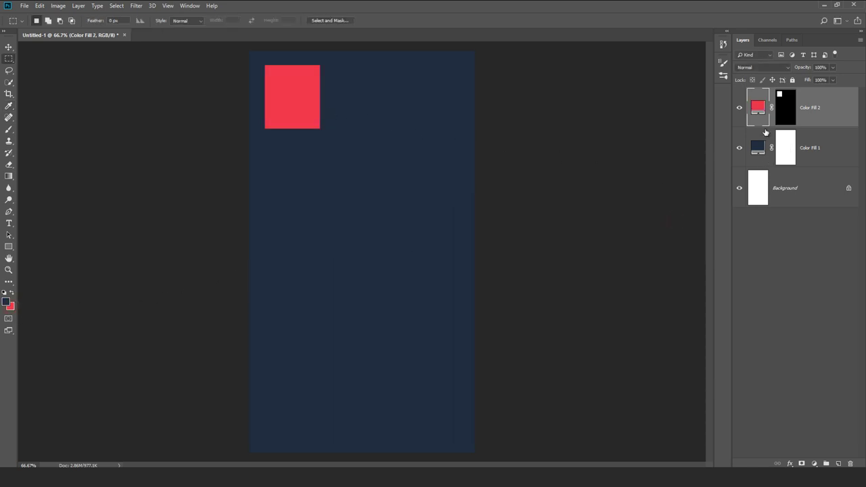
key("ctrl+t")
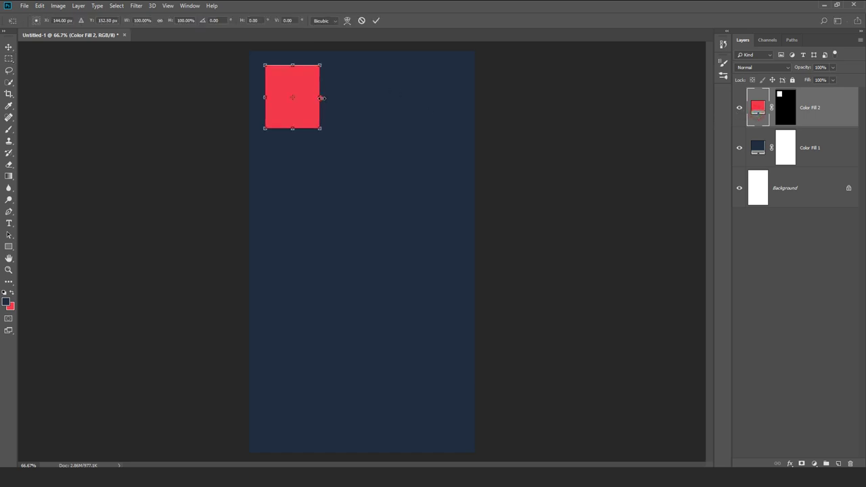
Step: Widen the red rectangle into a square and set its layer fill to 0%
left_click_drag(321, 98, 329, 98)
left_click(375, 21)
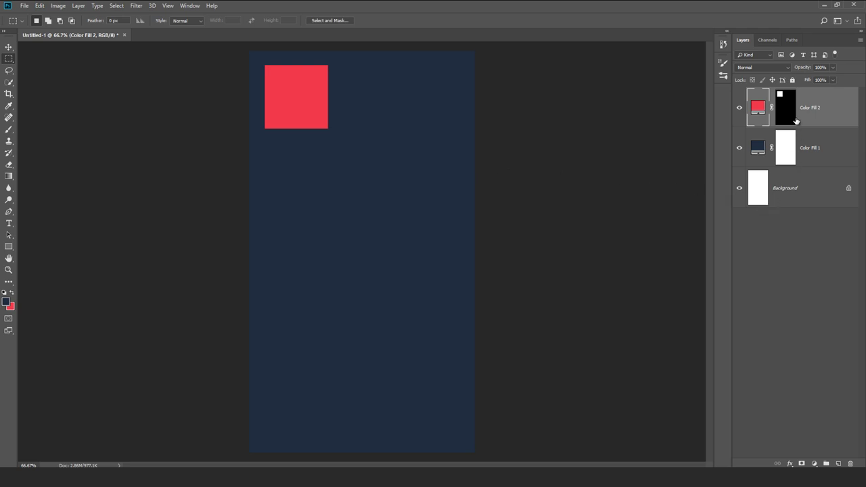
left_click_drag(808, 81, 695, 83)
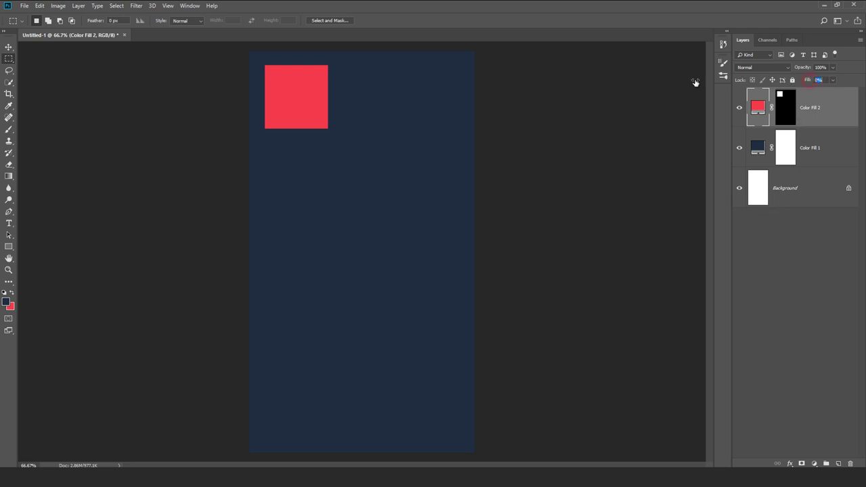
right_click(810, 116)
key("Escape")
key("h")
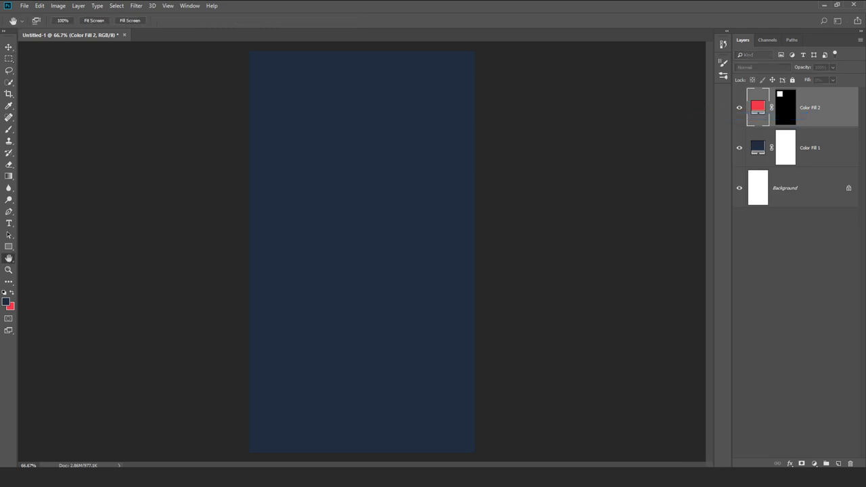
Step: Add a white Stroke layer style to Color Fill 2
double_click(832, 116)
left_click_drag(673, 102, 724, 208)
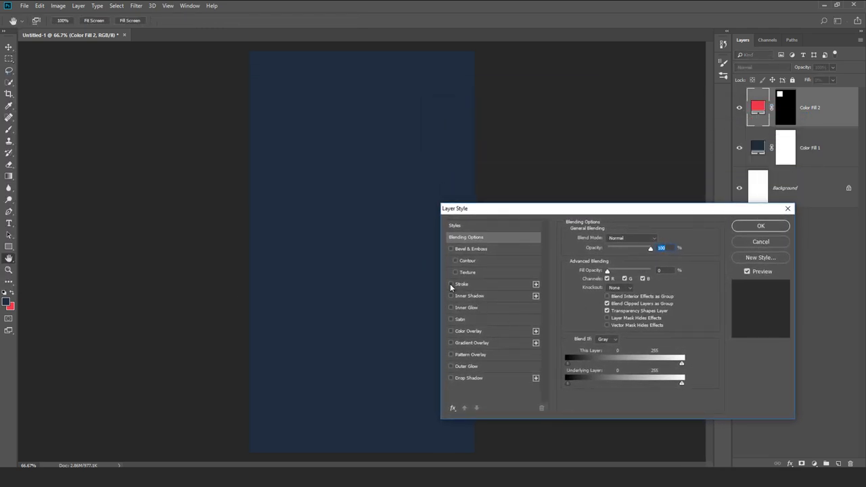
left_click(451, 284)
left_click(461, 285)
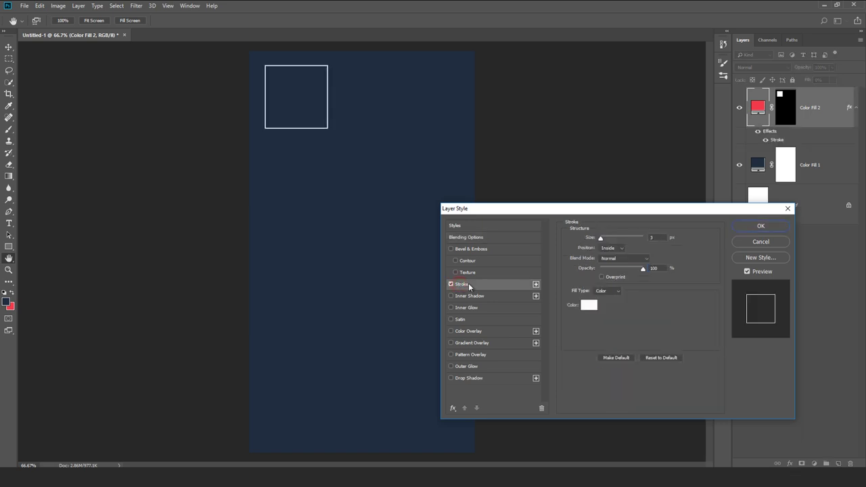
double_click(659, 238)
type("2")
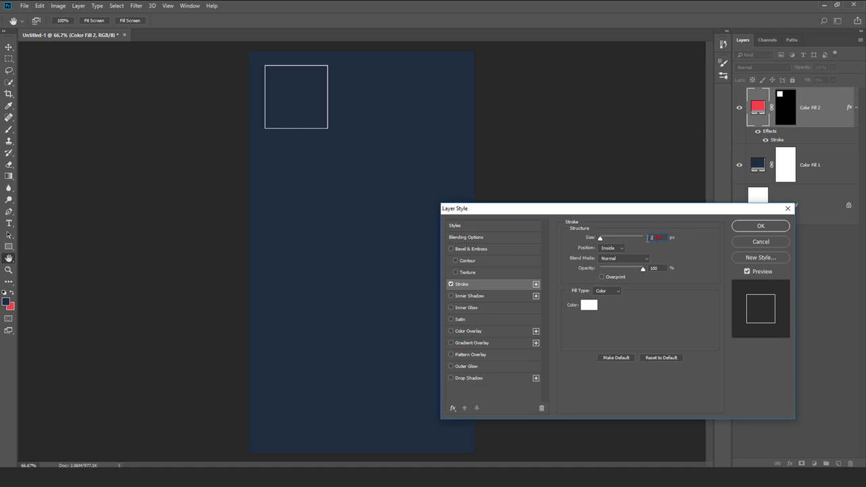
Step: Apply the 1 px stroke, then duplicate the square with its fill back at 100%
type("1")
left_click(759, 227)
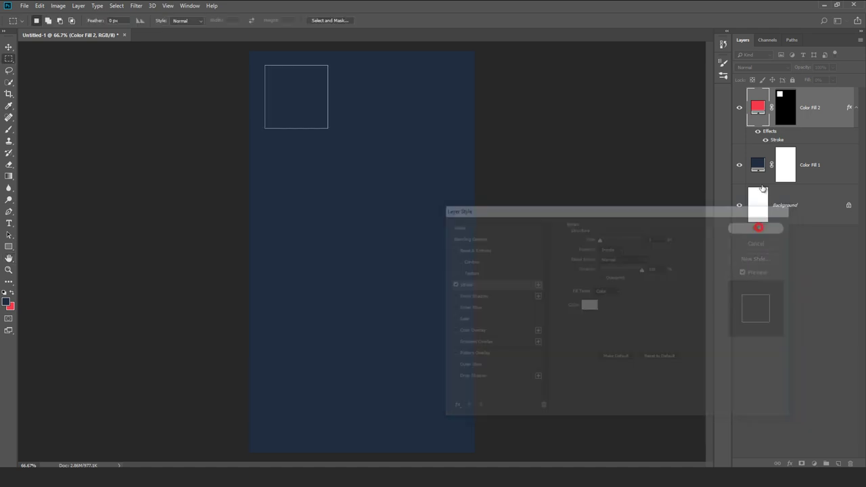
key("ctrl+j")
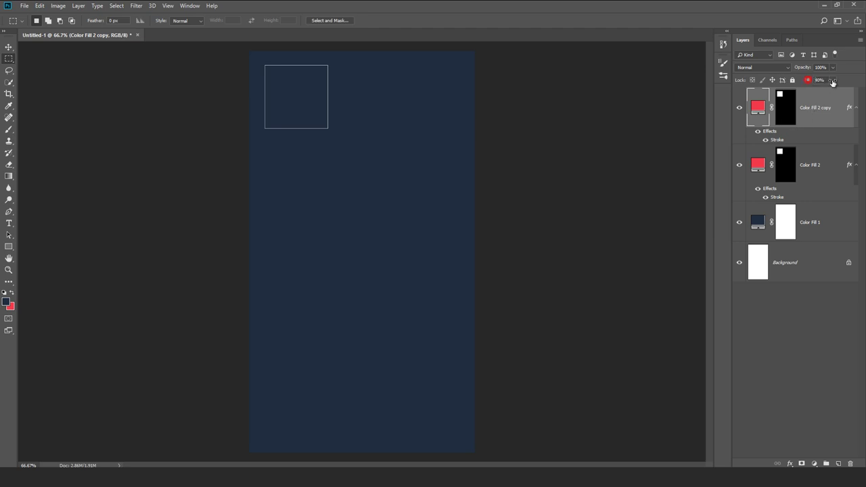
left_click_drag(832, 80, 857, 82)
key("Return")
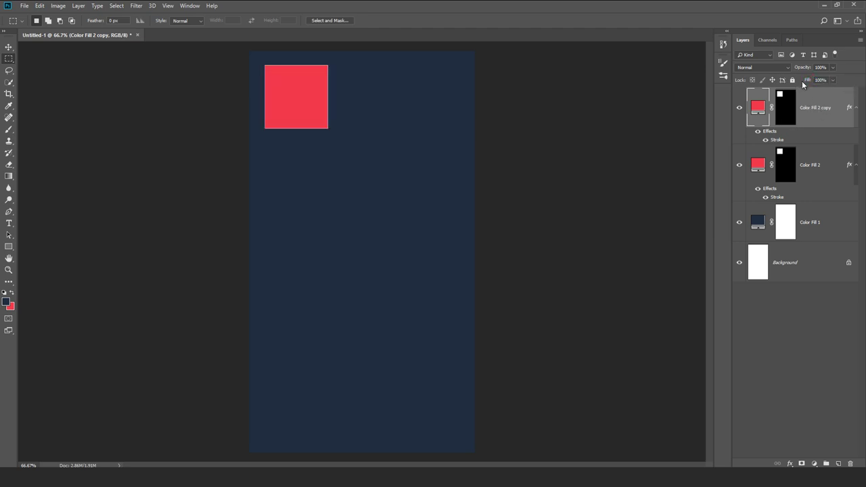
Step: Shrink the copy's height into a solid red band across the square's top
key("ctrl+t")
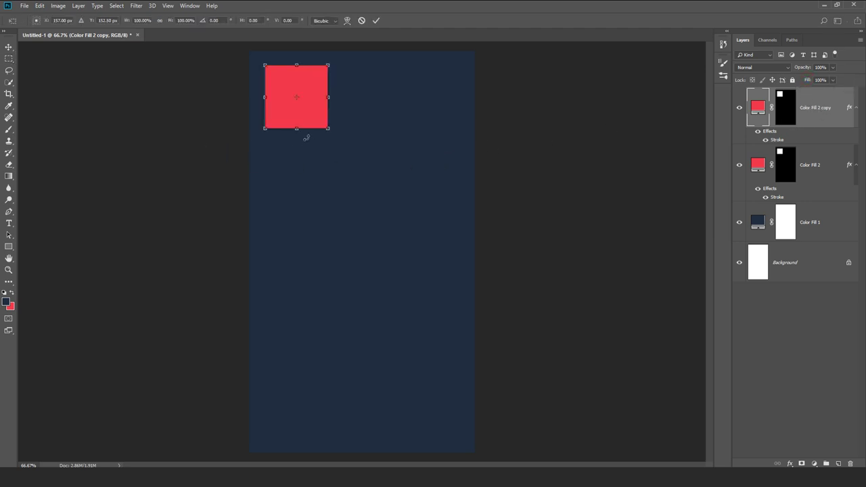
left_click_drag(295, 122, 296, 98)
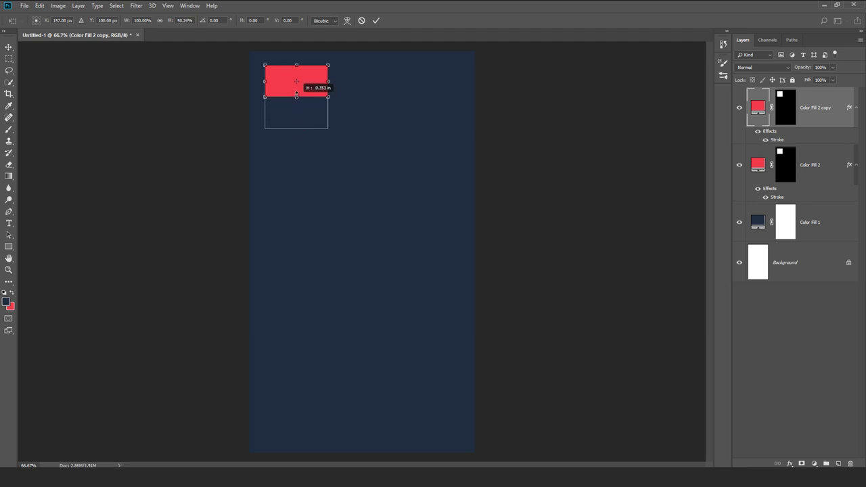
left_click_drag(296, 95, 298, 92)
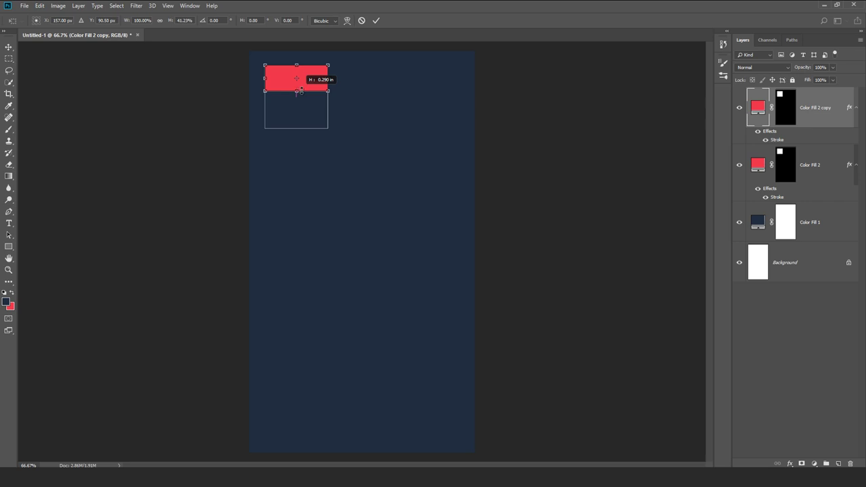
left_click(376, 20)
key("m")
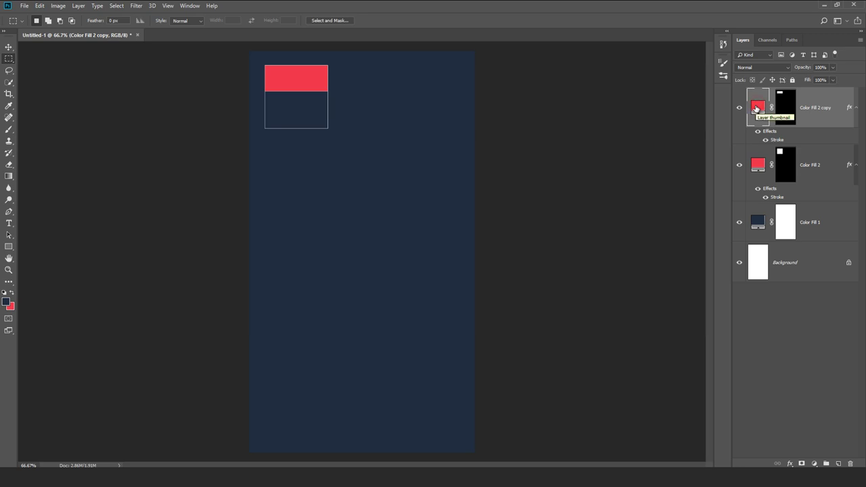
Step: Recolour the Color Fill 2 copy band to pale cream #fff4e7
double_click(756, 109)
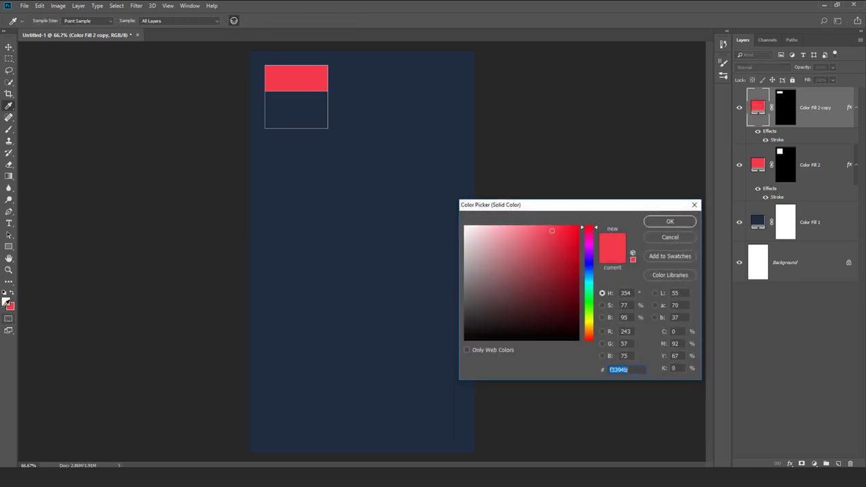
left_click(5, 302)
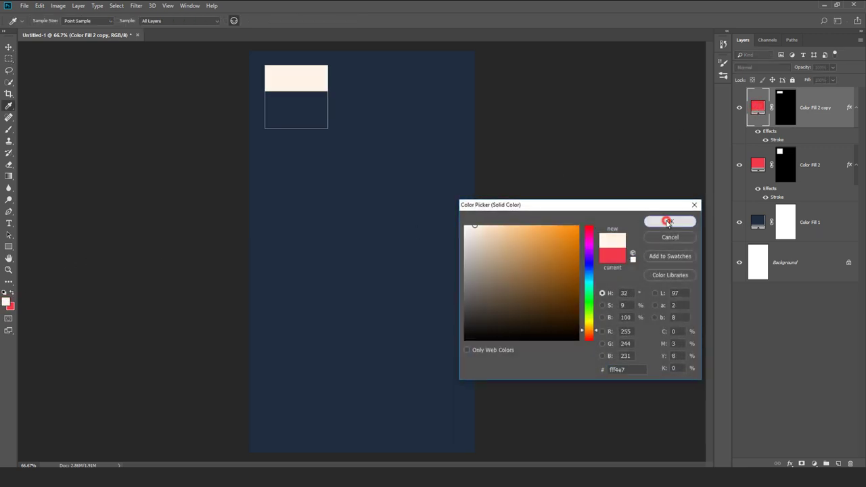
left_click(666, 221)
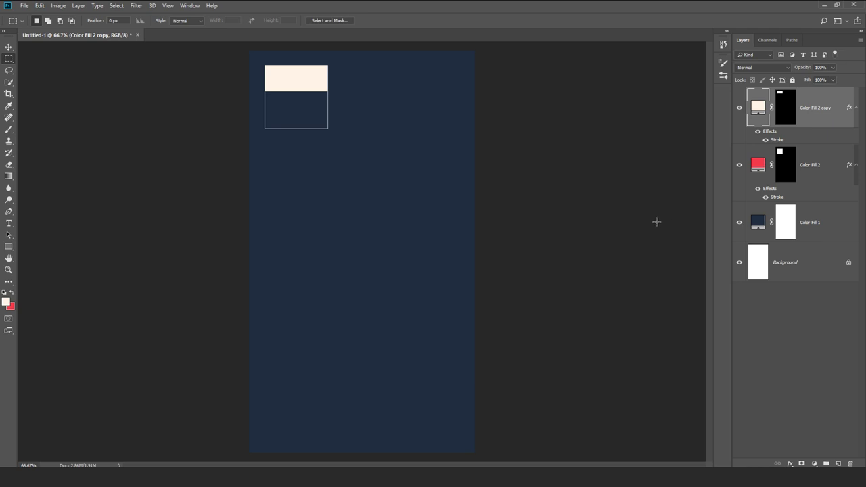
Step: Zoom into the top band and add a text layer reading 'april' there
key("t")
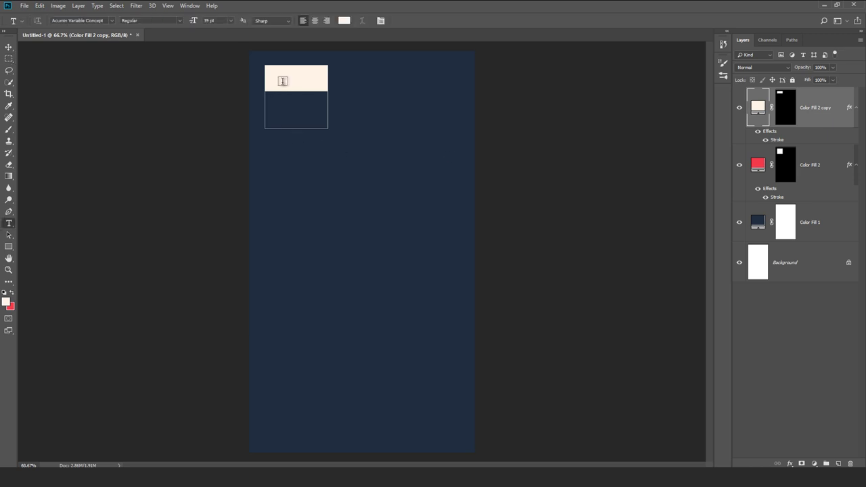
scroll(283, 81, "up", 3)
scroll(283, 81, "up", 2)
left_click_drag(284, 92, 253, 172)
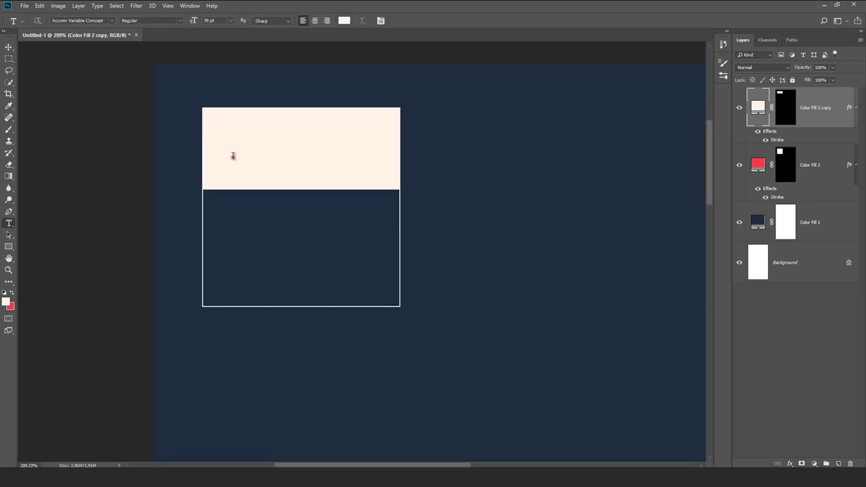
left_click(233, 156)
type("m")
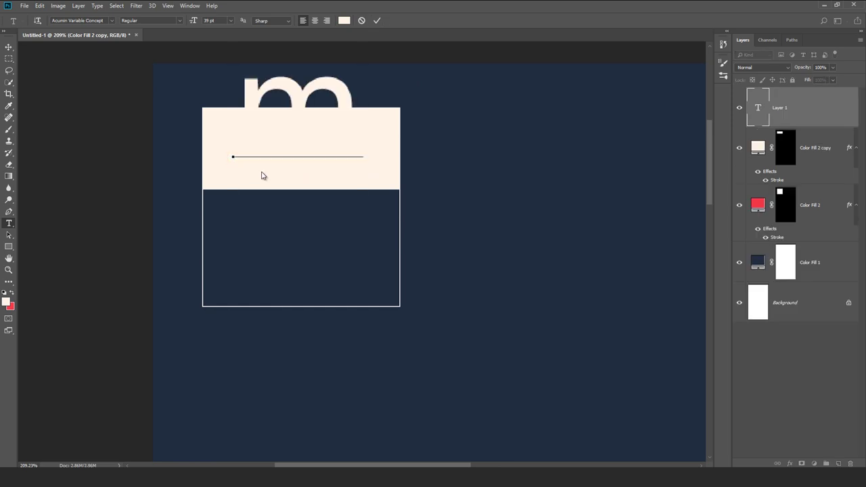
type("a")
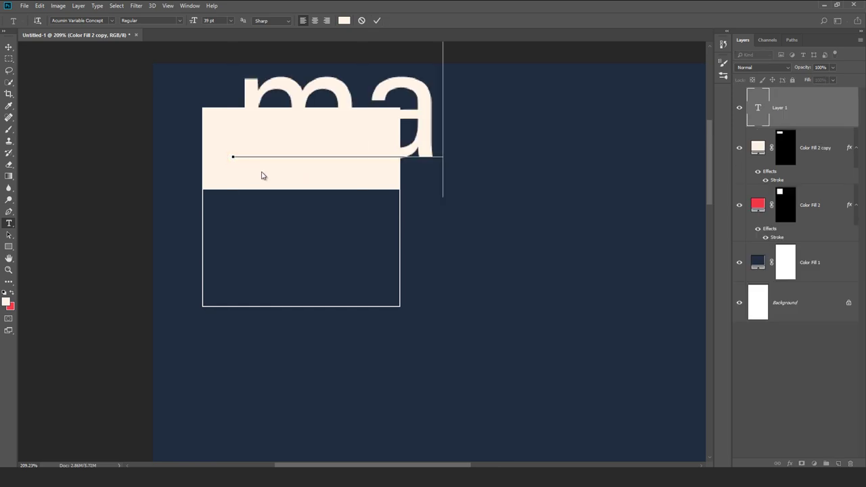
key("BackSpace")
key("BackSpace")
type("ap")
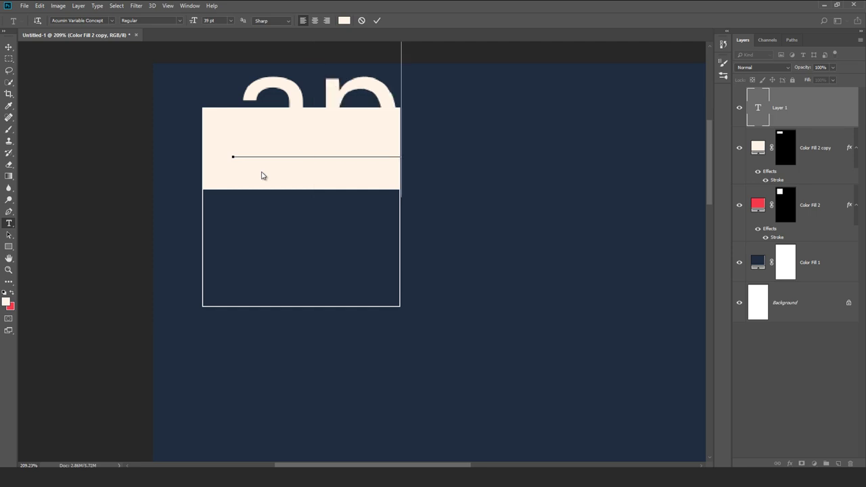
type("ril")
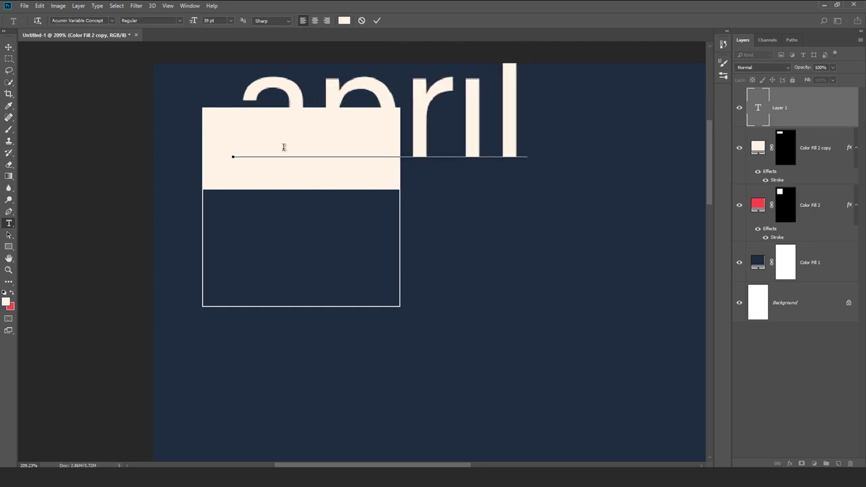
left_click(376, 20)
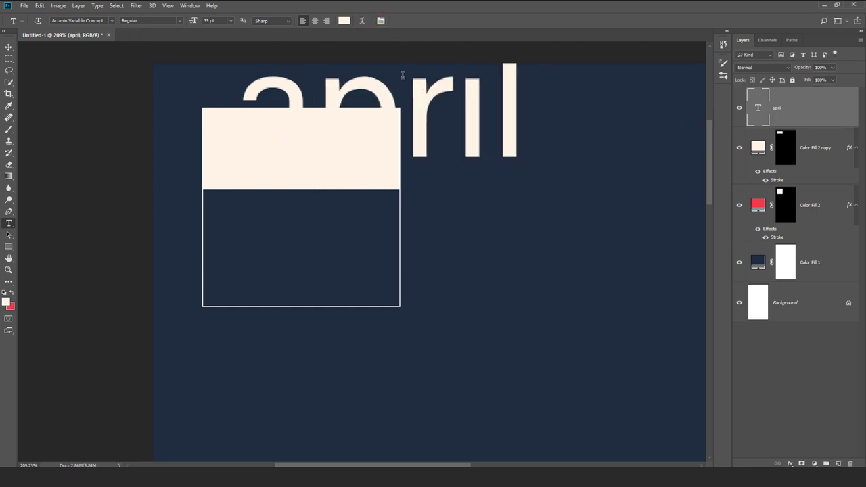
Step: Make the april text red #f3394b and slightly smaller
left_click(380, 21)
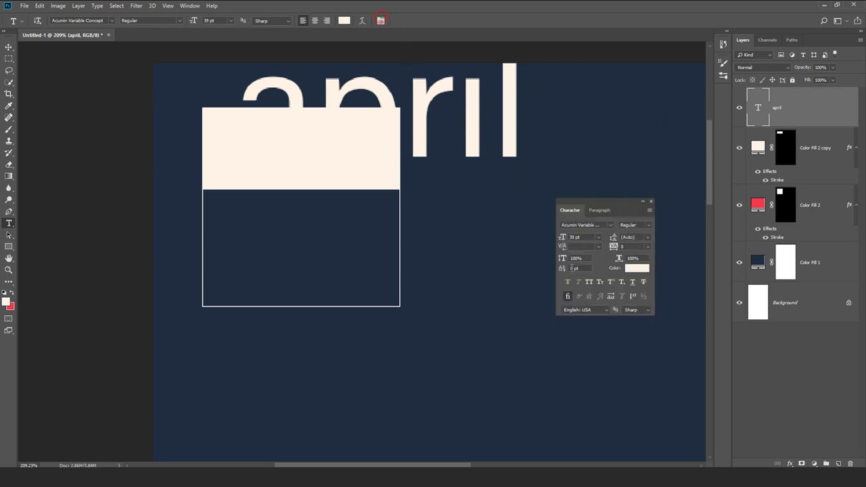
mouse_move(563, 242)
left_mouse_down()
mouse_move(546, 237)
mouse_move(579, 237)
left_mouse_up()
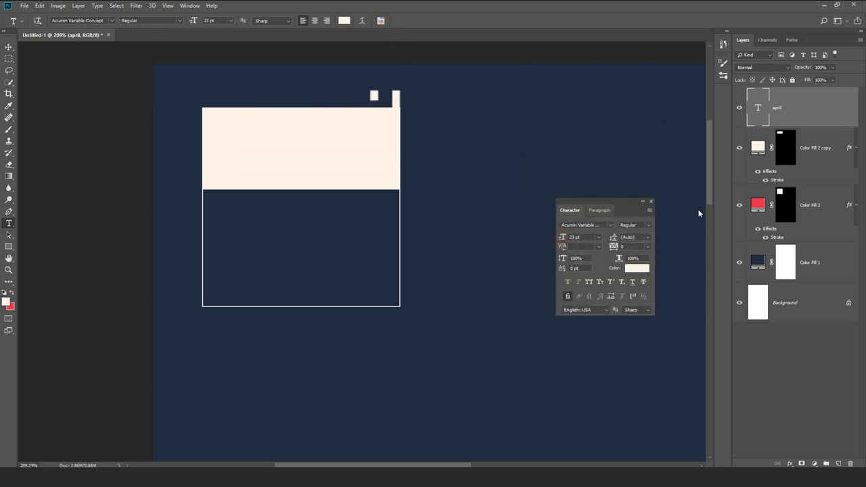
left_click(637, 268)
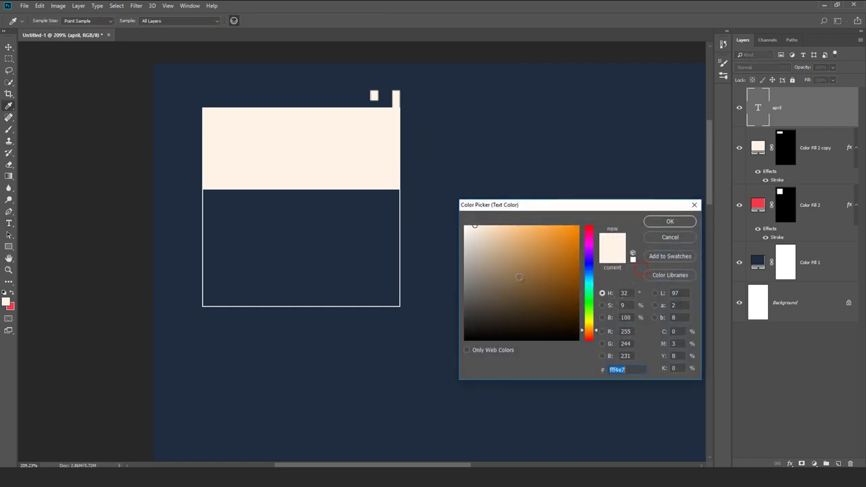
left_click(11, 305)
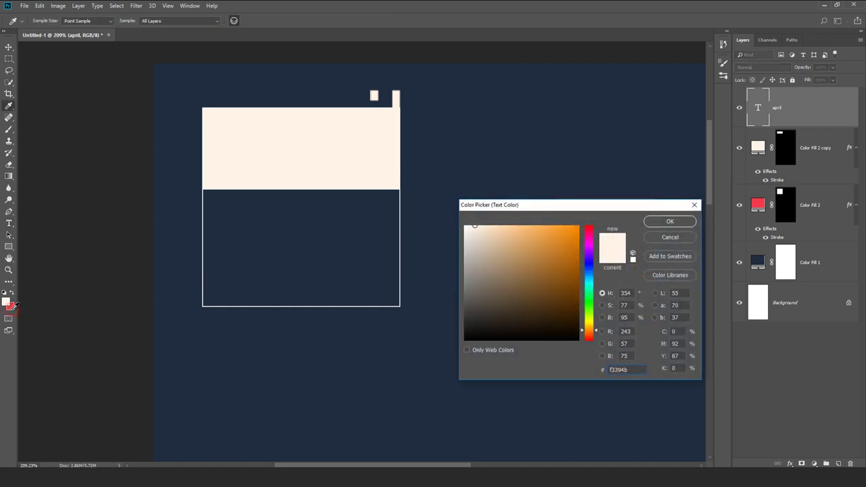
left_click(684, 225)
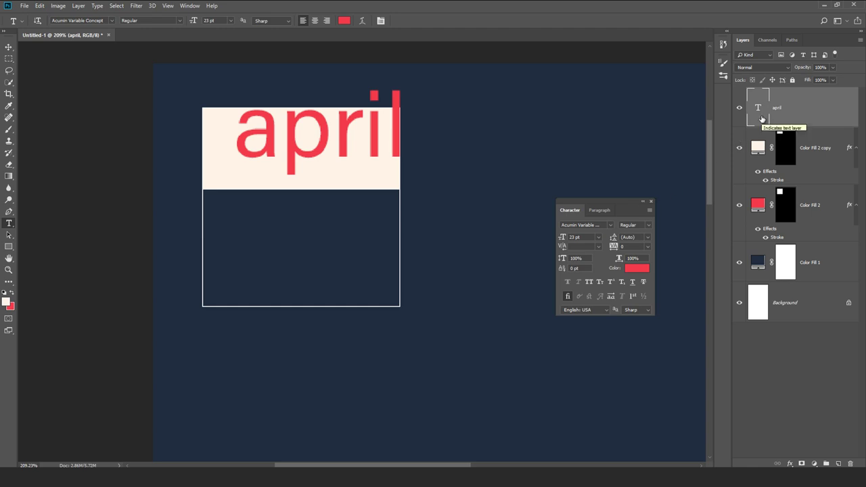
Step: Capitalise the word to April, reduce it to 13 pt and enable All Caps
double_click(757, 109)
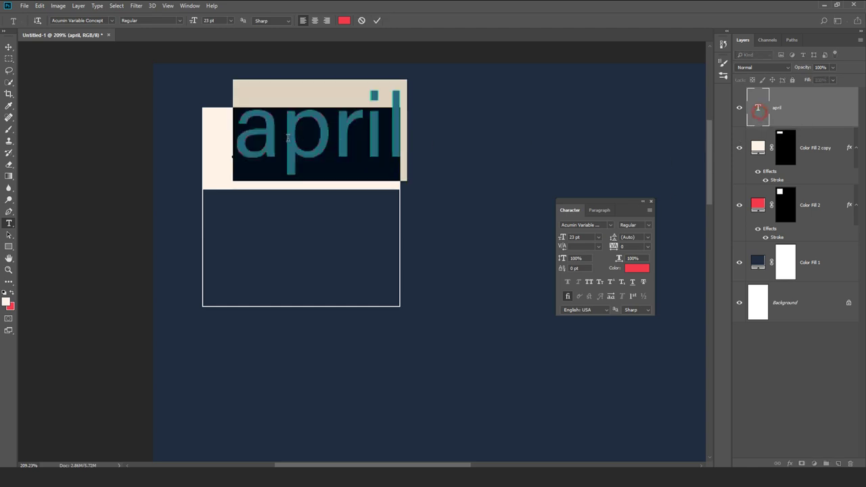
key("Delete")
type("A")
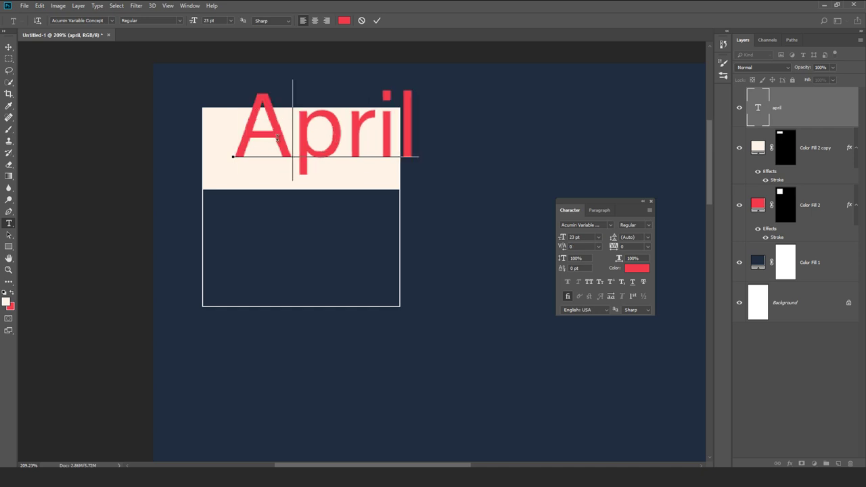
left_click(377, 21)
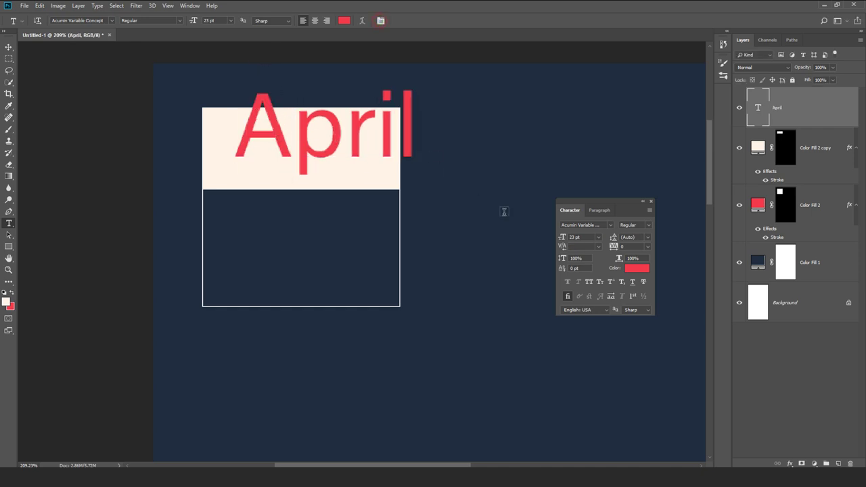
left_click_drag(562, 240, 554, 237)
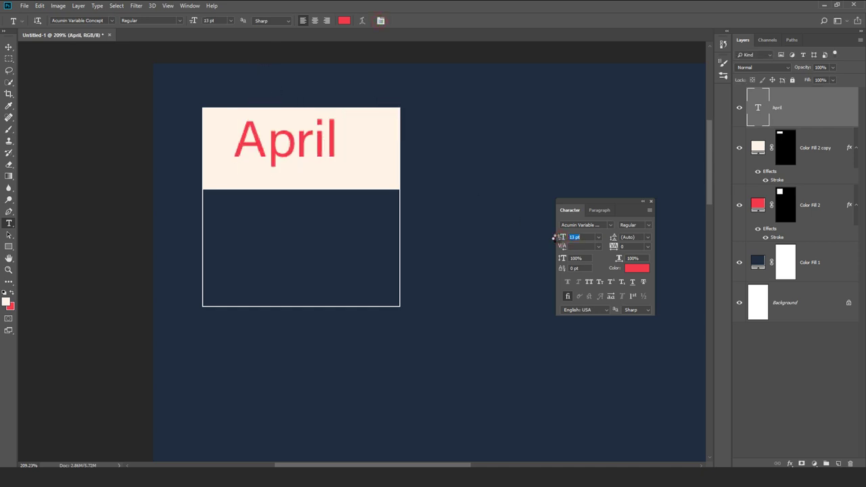
left_click(588, 282)
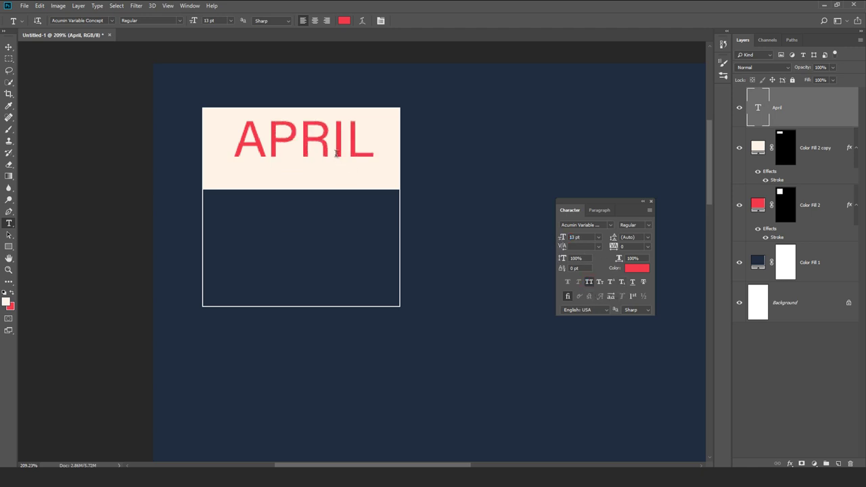
Step: Set APRIL to 14 pt and centre it within the cream band
key("v")
left_click_drag(331, 148, 333, 158)
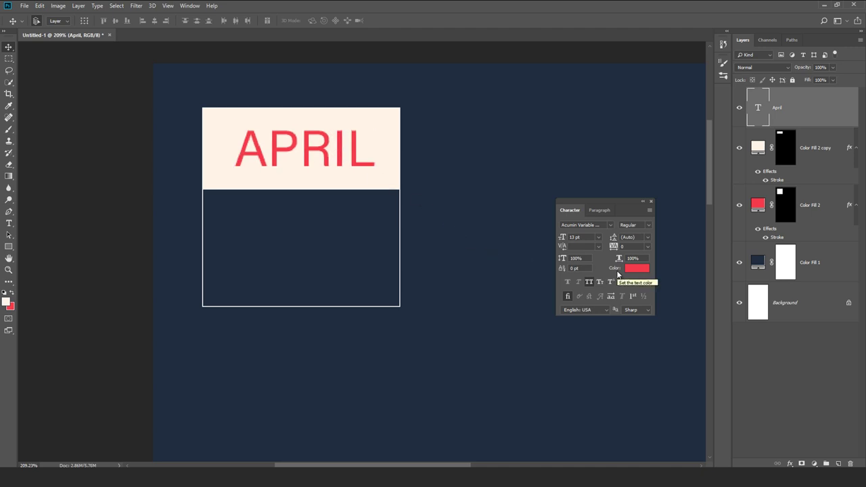
left_click(598, 237)
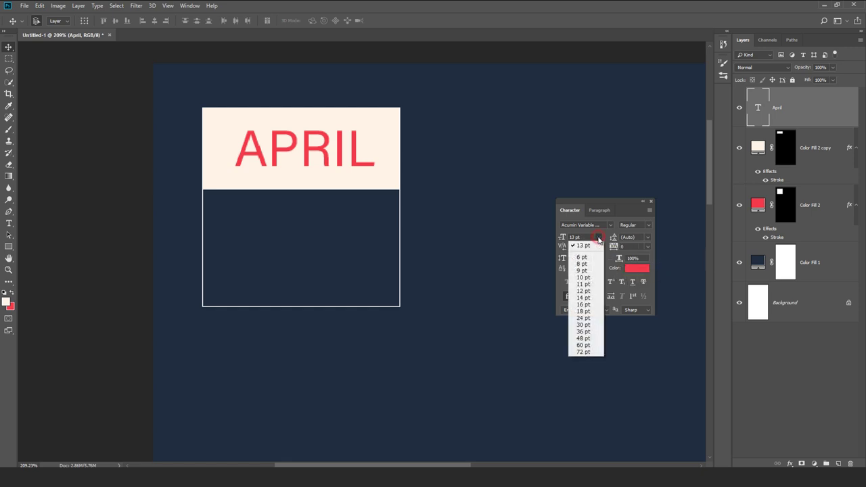
left_click(583, 297)
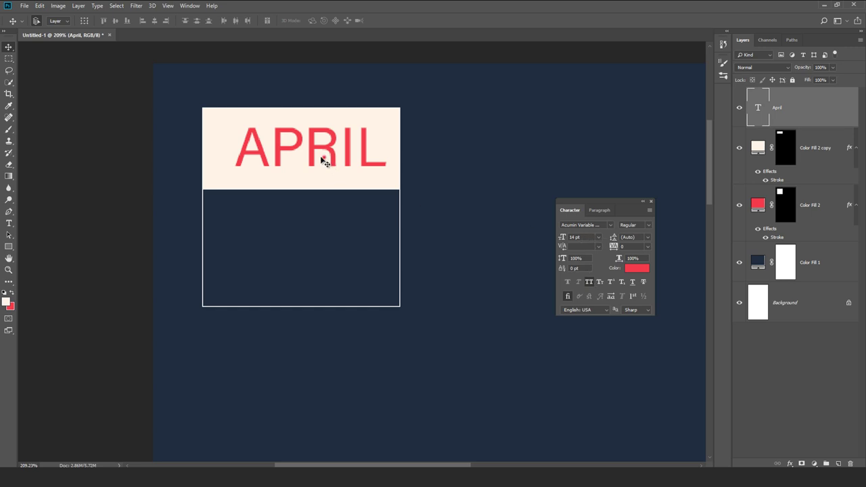
left_click_drag(329, 158, 325, 162)
left_click(651, 203)
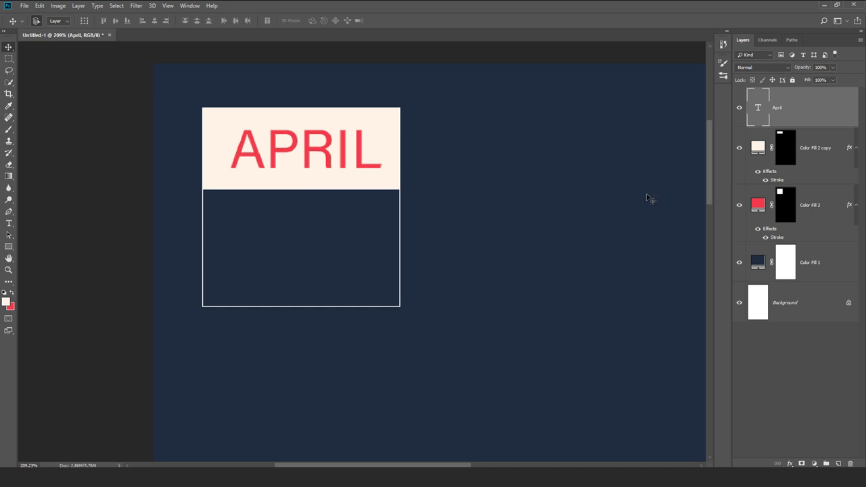
Step: Duplicate APRIL into the navy lower box and retype the copy as 20
key("ctrl+j")
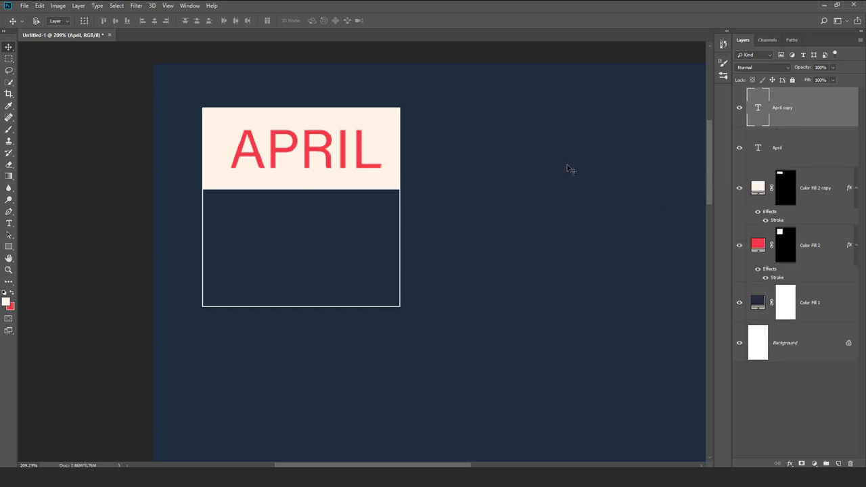
left_click_drag(309, 165, 309, 264)
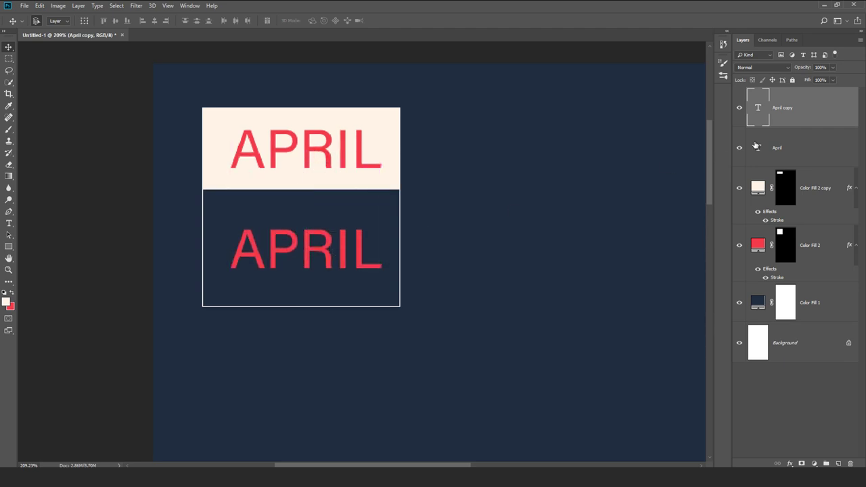
double_click(758, 113)
key("Right")
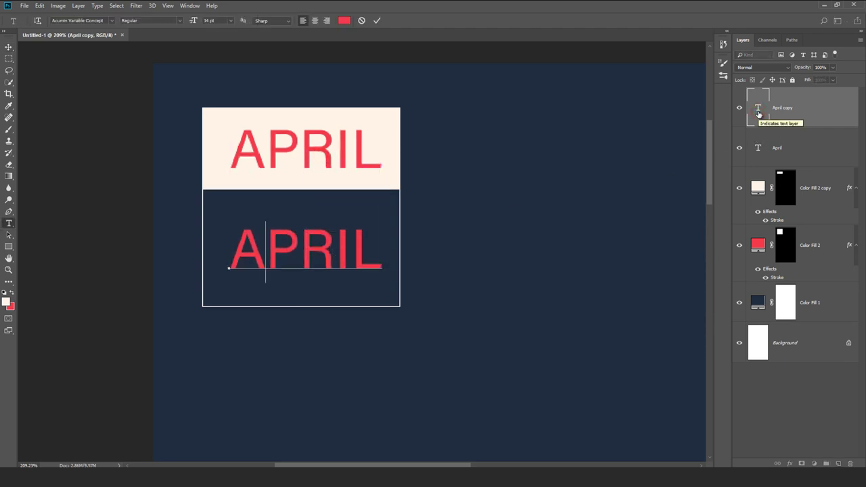
key("Right")
key("Right")
key("Right")
key("Right")
key("BackSpace")
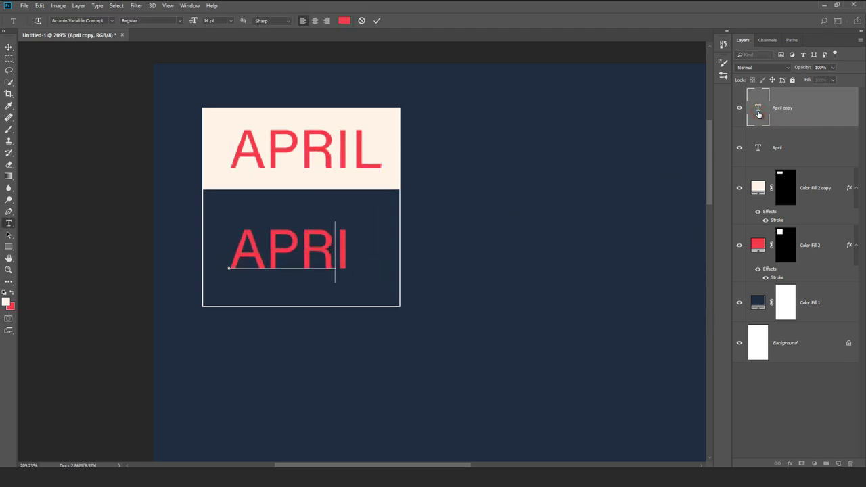
key("BackSpace")
key("BackSpace")
key("BackSpace")
key("BackSpace")
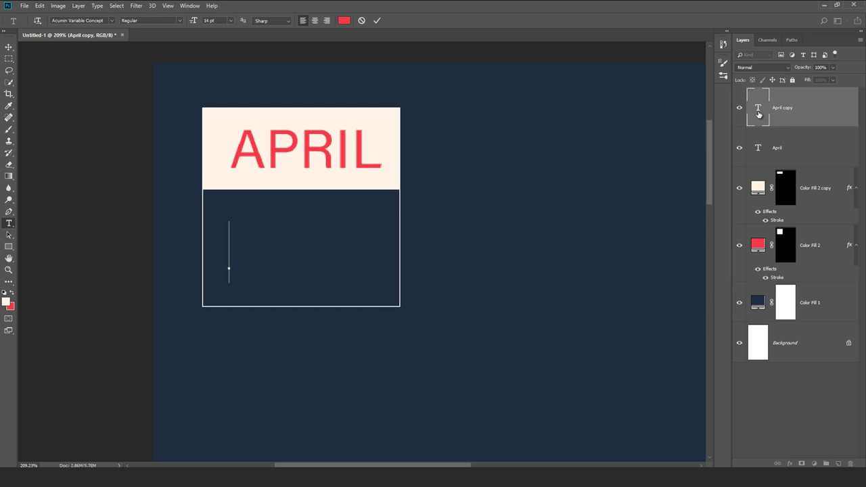
type("20")
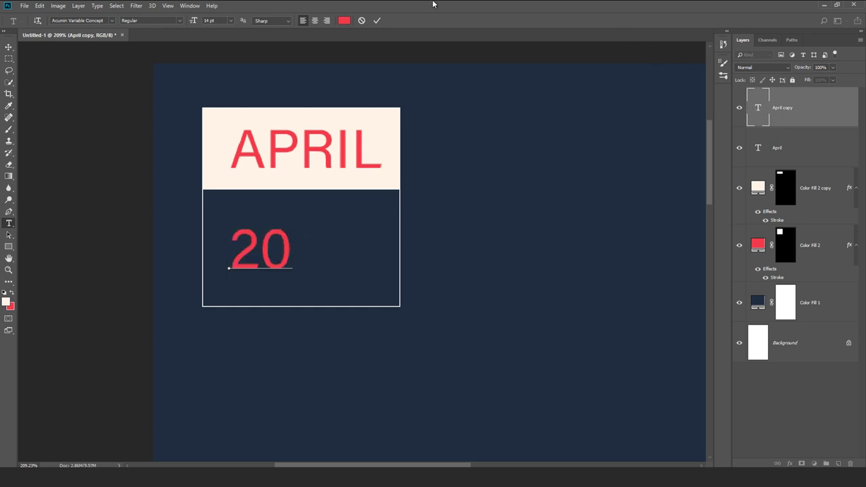
left_click(376, 20)
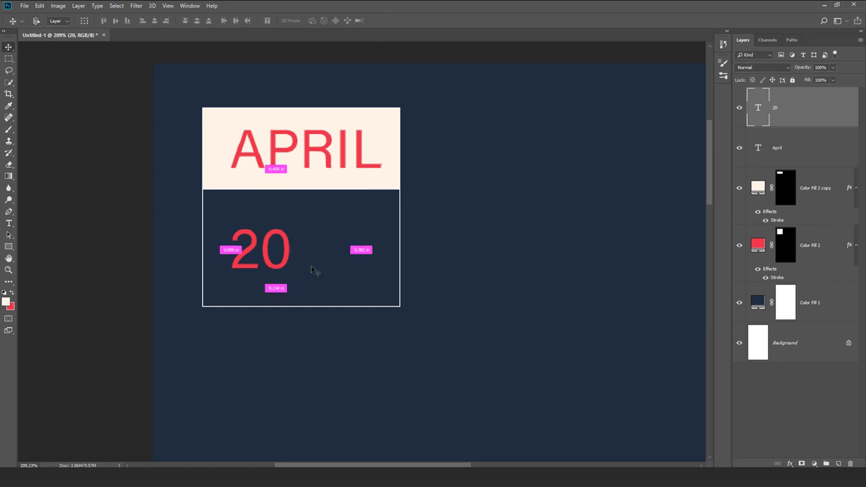
Step: Enlarge the 20 and centre it beneath APRIL
key("ctrl+t")
left_click_drag(292, 222, 319, 194)
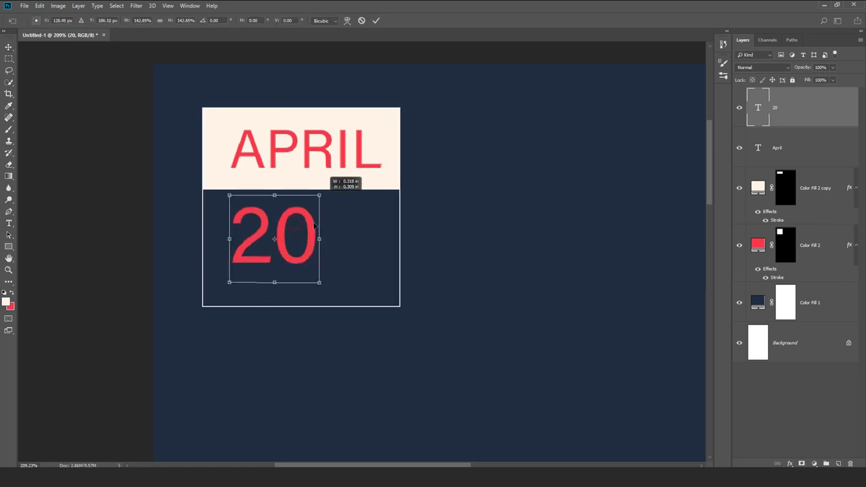
left_click_drag(314, 245, 341, 251)
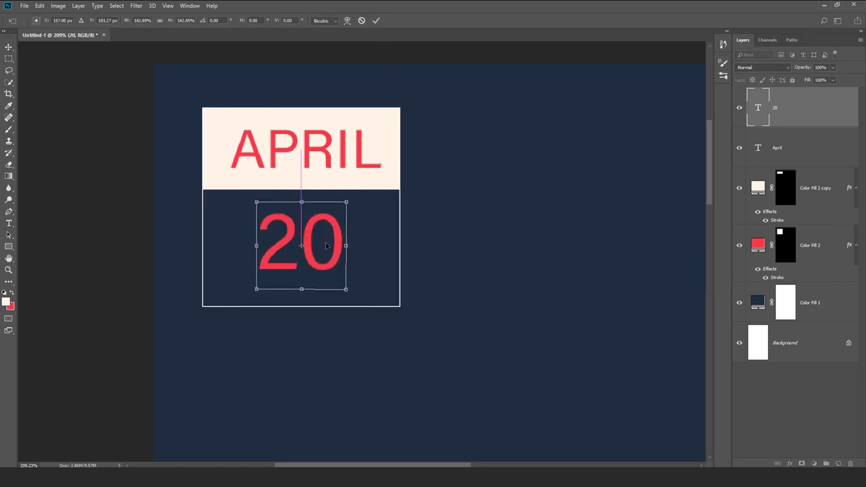
left_click(376, 20)
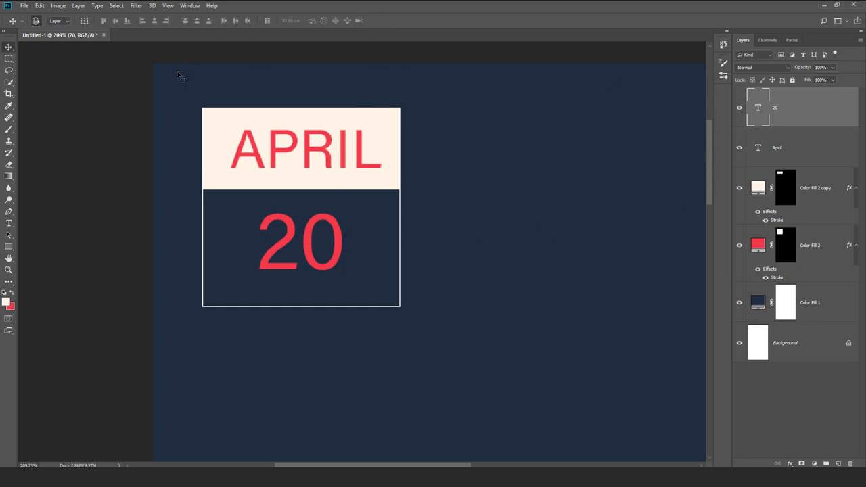
Step: Set the 20 in Impact at about 21.37 pt, centred lower in the navy box
key("t")
left_click(380, 20)
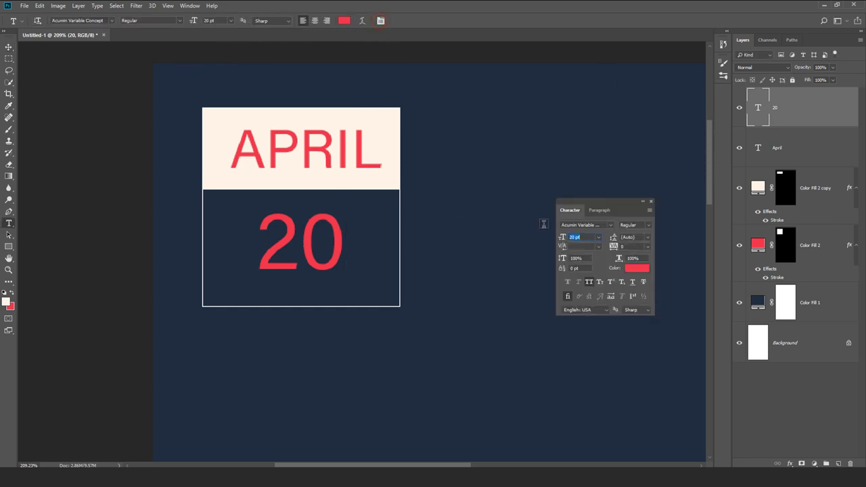
left_click(613, 226)
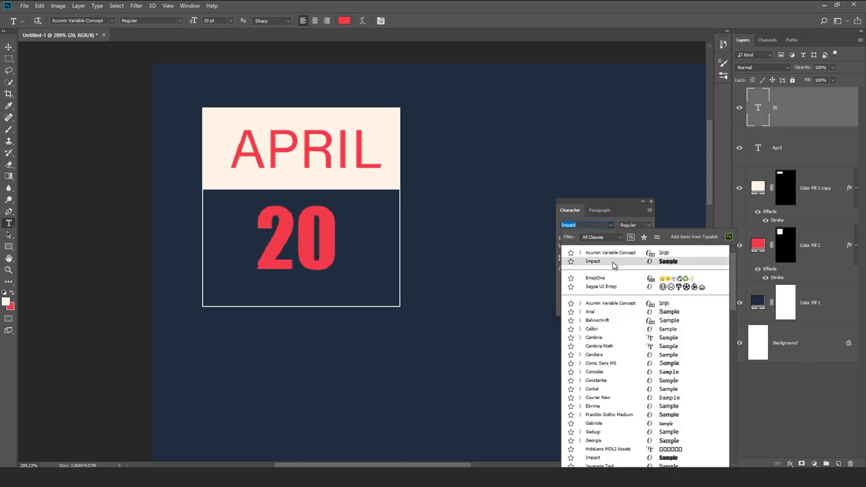
left_click(613, 263)
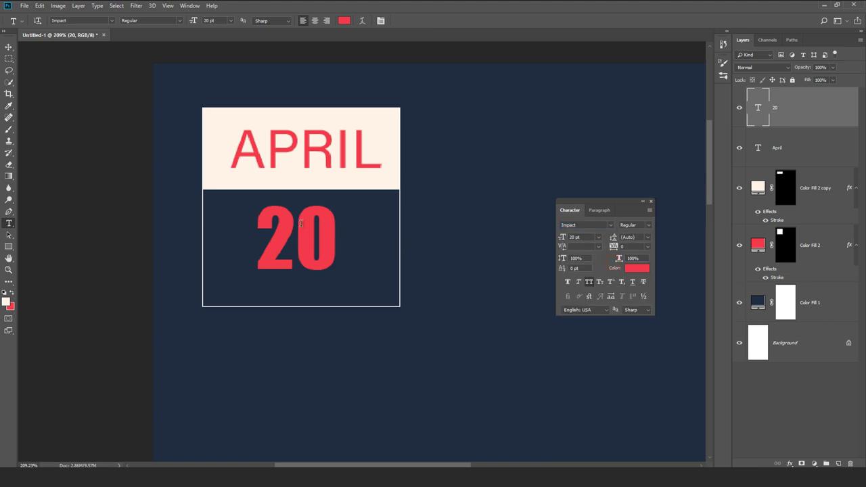
key("ctrl+t")
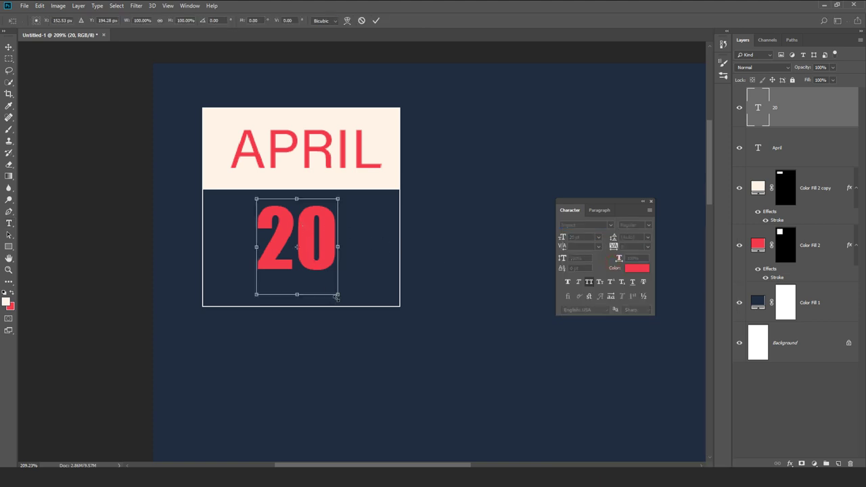
left_click_drag(336, 296, 342, 303)
left_click_drag(332, 248, 334, 256)
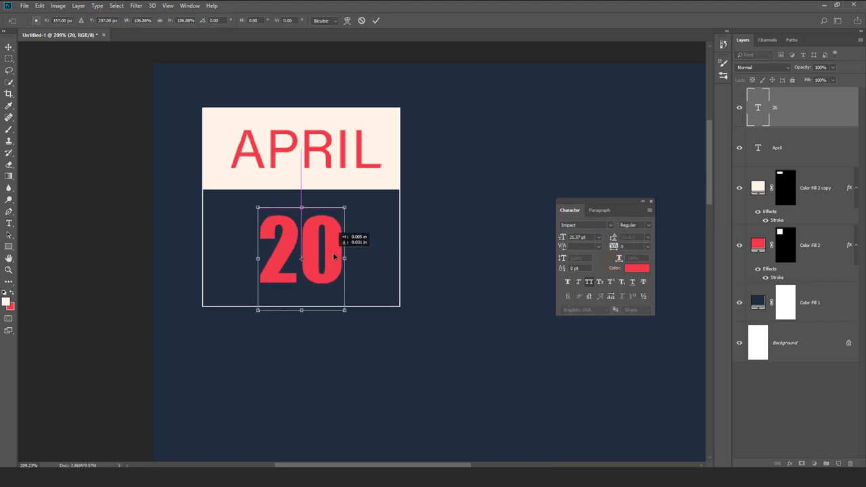
left_click(375, 21)
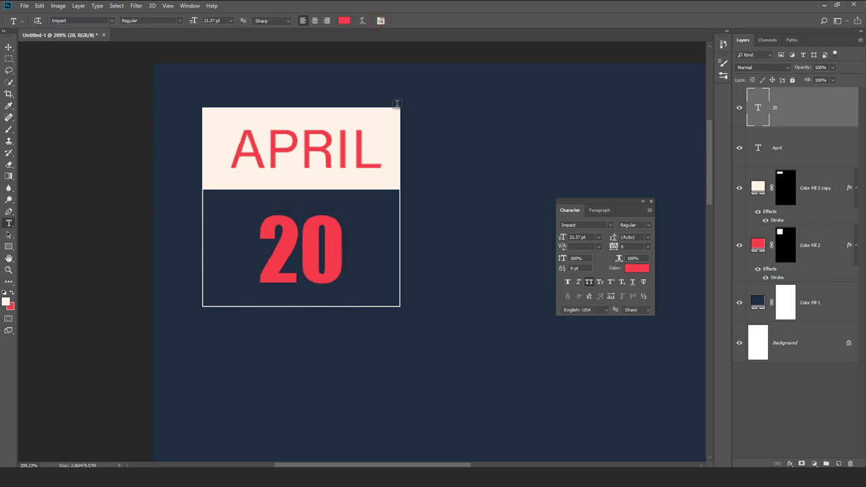
key("ctrl+0")
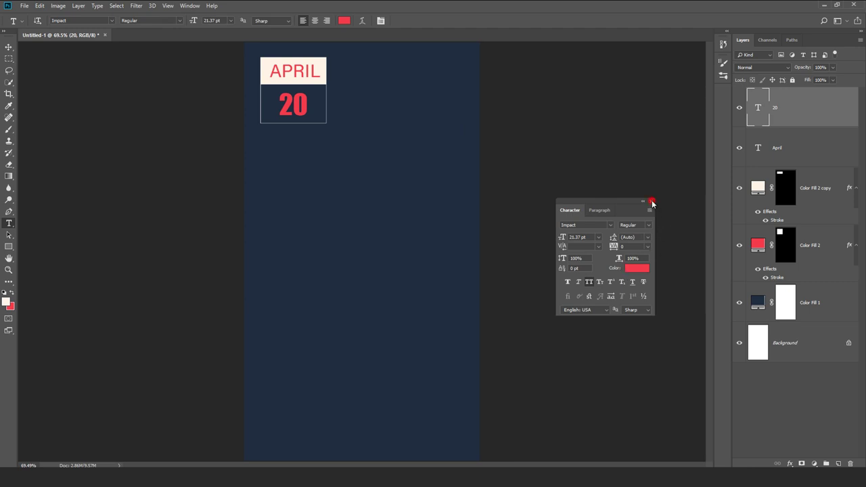
Step: Close the Character panel and start typing the red ARUNZ CREATION heading below the date card
left_click(651, 202)
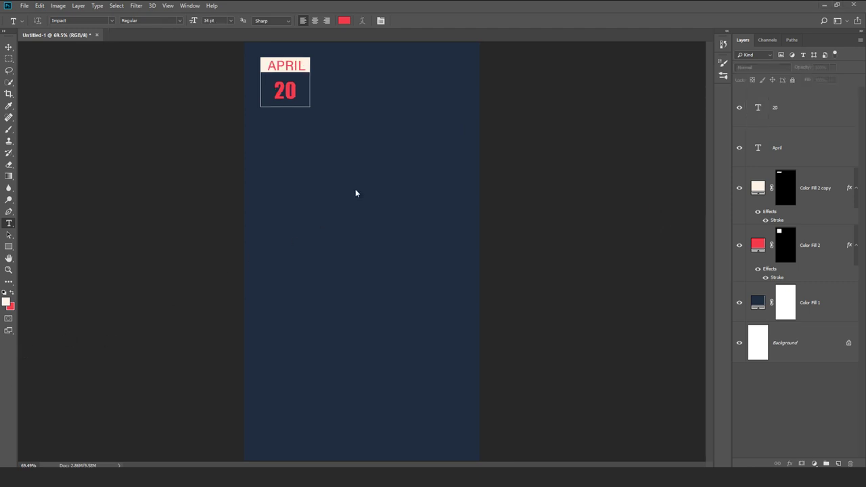
left_click(287, 178)
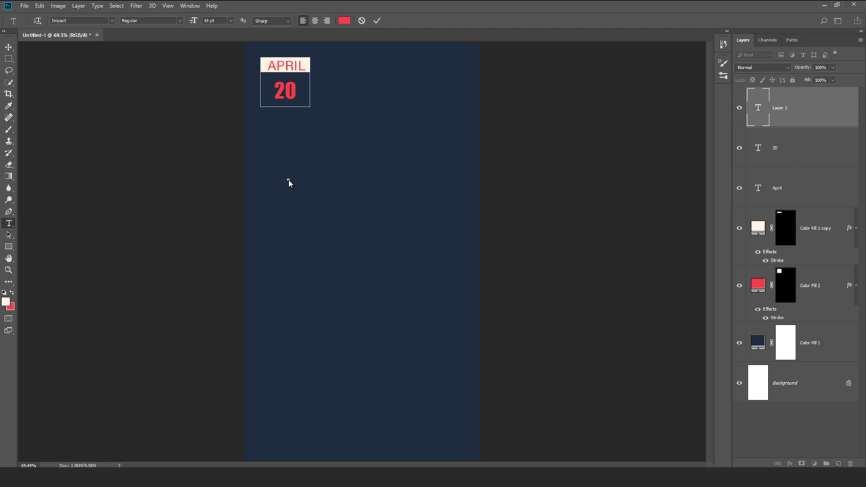
type("ARU")
type("NZ CRE")
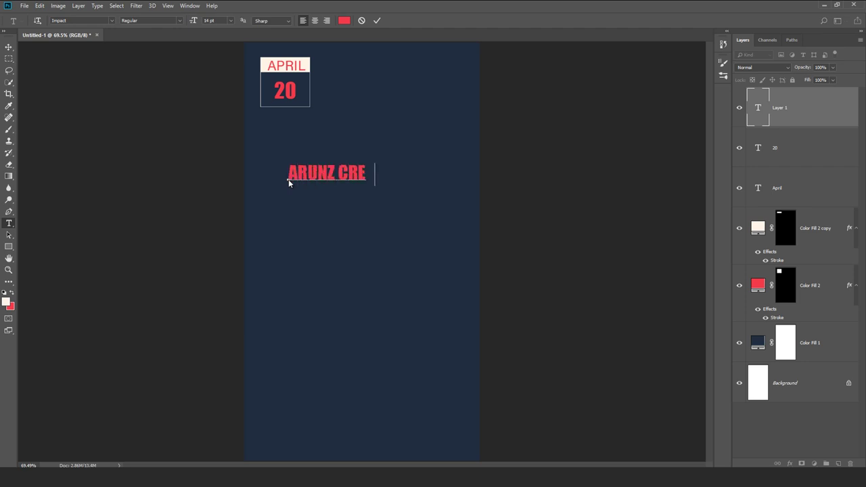
type("ATO")
key("BackSpace")
Step: Finish and commit the ARUNZ CREATION text, then enlarge it to 22 pt
type("ION")
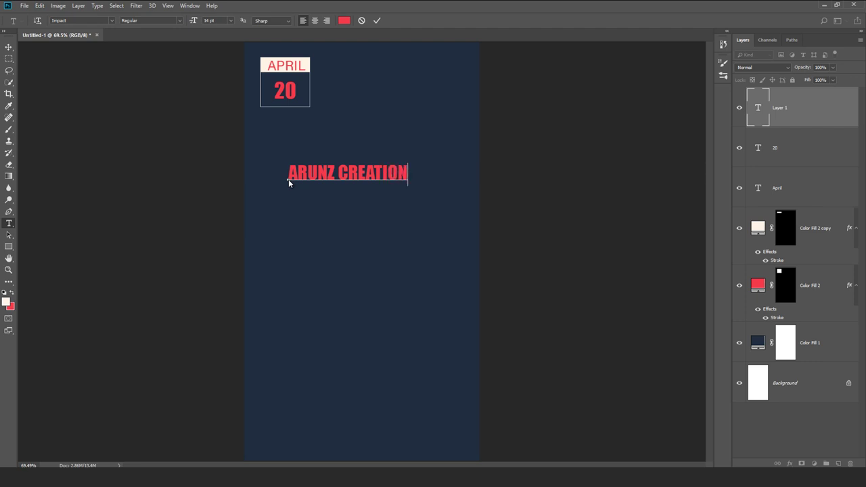
left_click(378, 20)
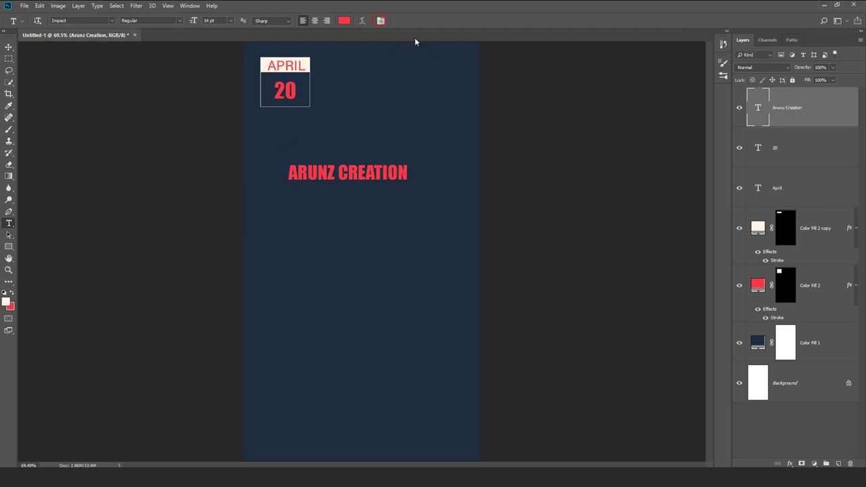
left_click(380, 20)
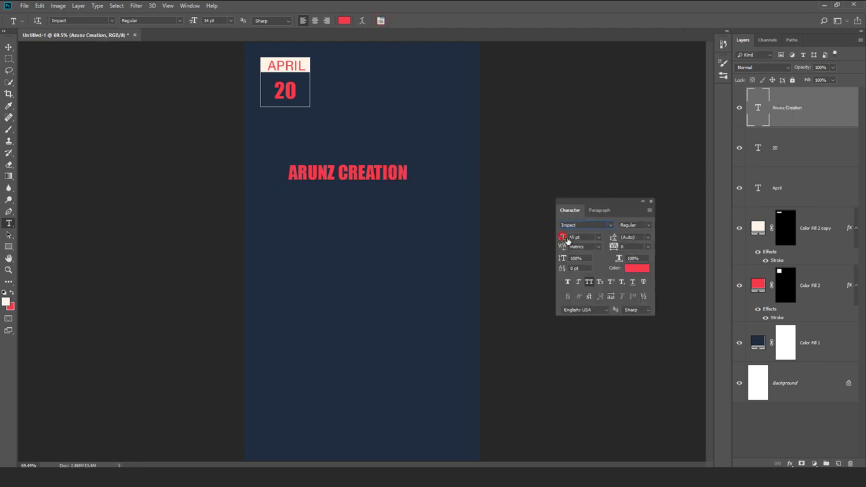
mouse_move(564, 241)
left_mouse_down()
mouse_move(580, 241)
mouse_move(557, 241)
left_mouse_up()
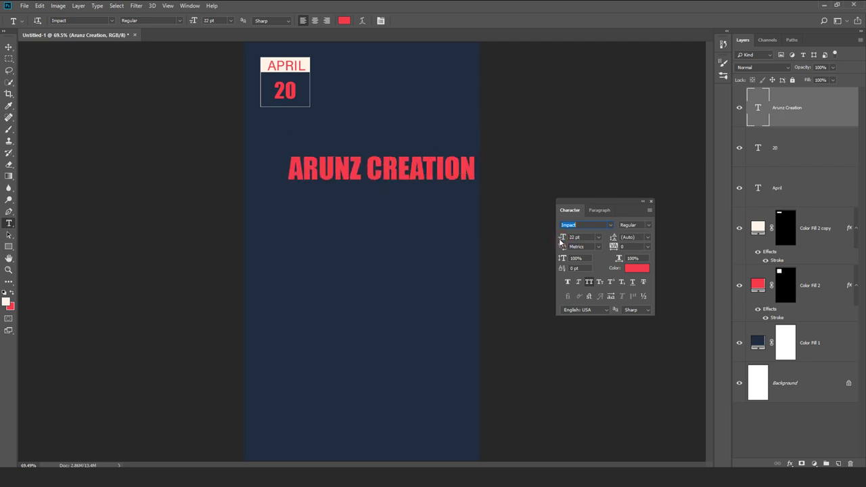
type("v")
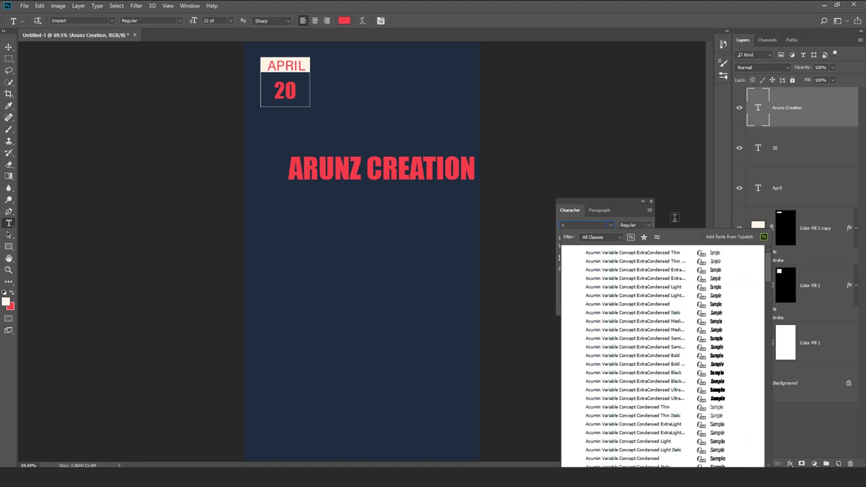
Step: Move the heading left to align with the date card's left edge
left_click(642, 202)
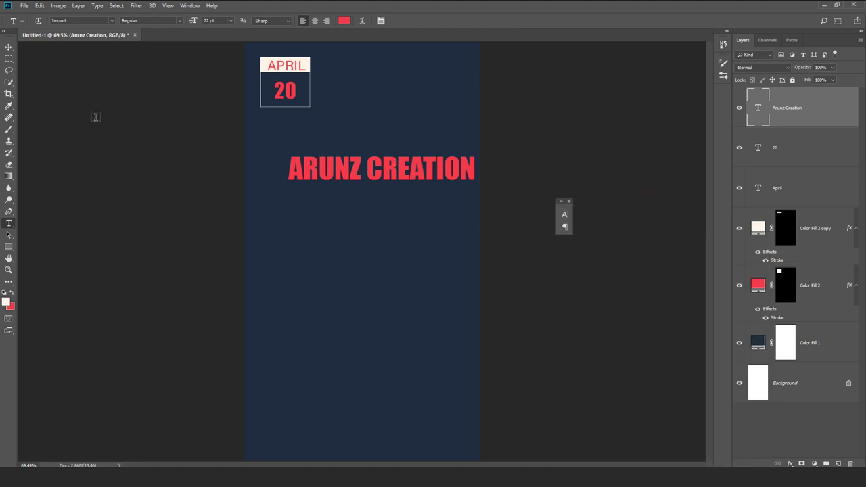
left_click(8, 46)
left_click_drag(374, 172, 345, 157)
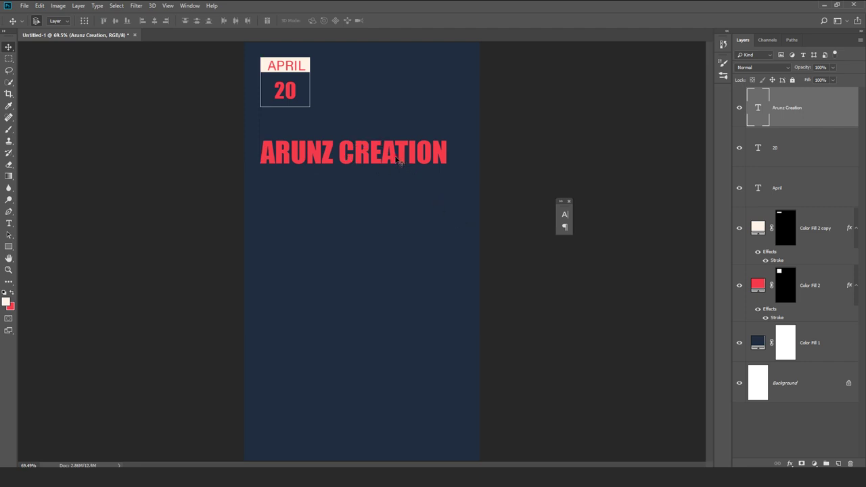
Step: Duplicate the heading below itself and change the copy's text to VOL 14
mouse_move(396, 161)
left_mouse_down()
mouse_move(396, 150)
mouse_move(397, 176)
left_mouse_up()
key("ctrl+j")
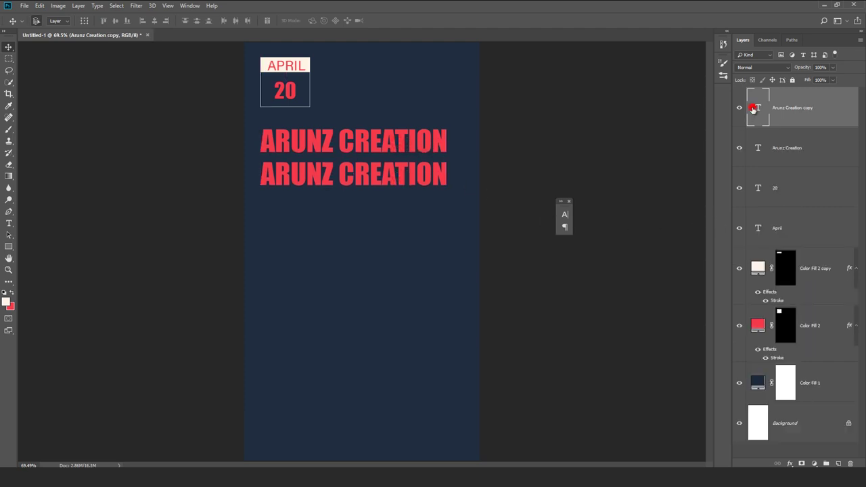
double_click(752, 109)
type("VO")
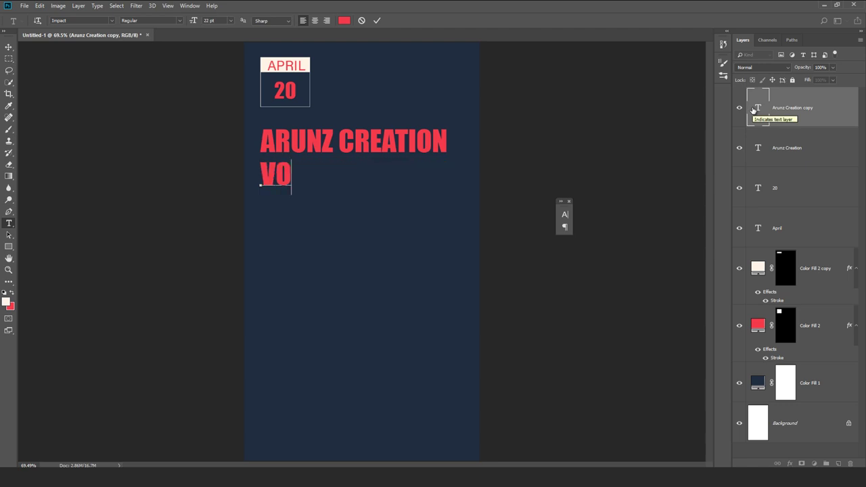
type("L 1")
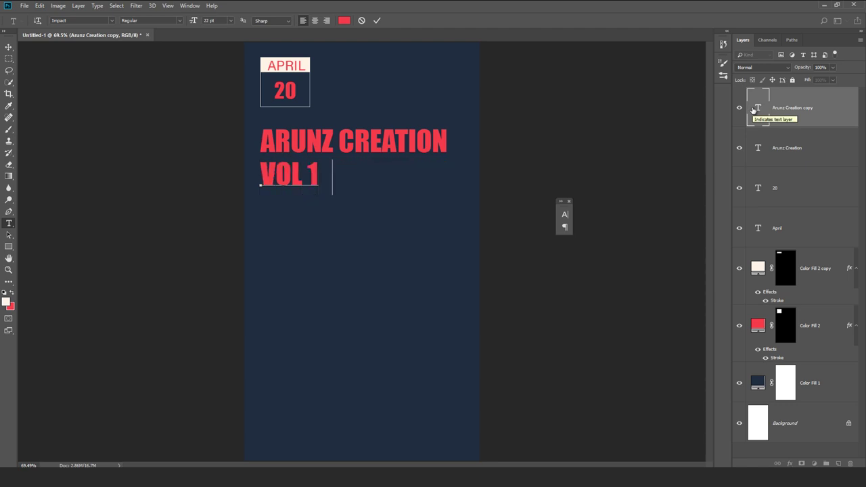
type("4")
left_click(376, 20)
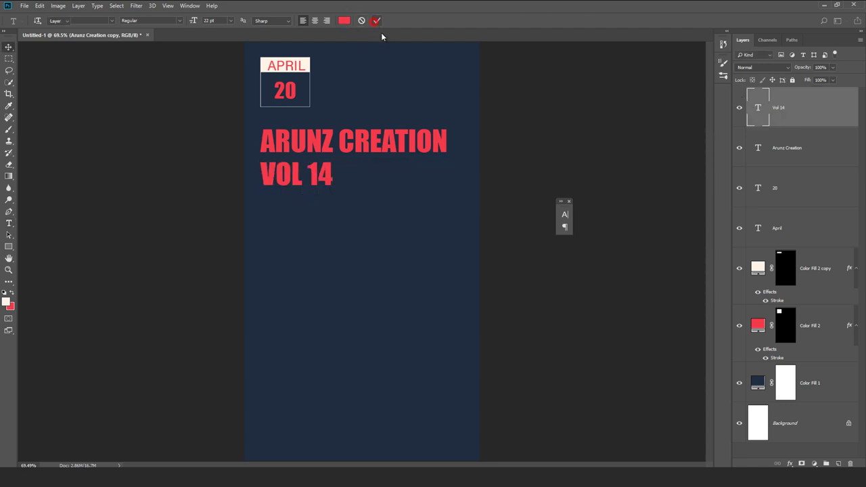
Step: Try enlarging VOL 14 with Free Transform, then undo the enlargement
key("ctrl+t")
left_click_drag(332, 196, 383, 248)
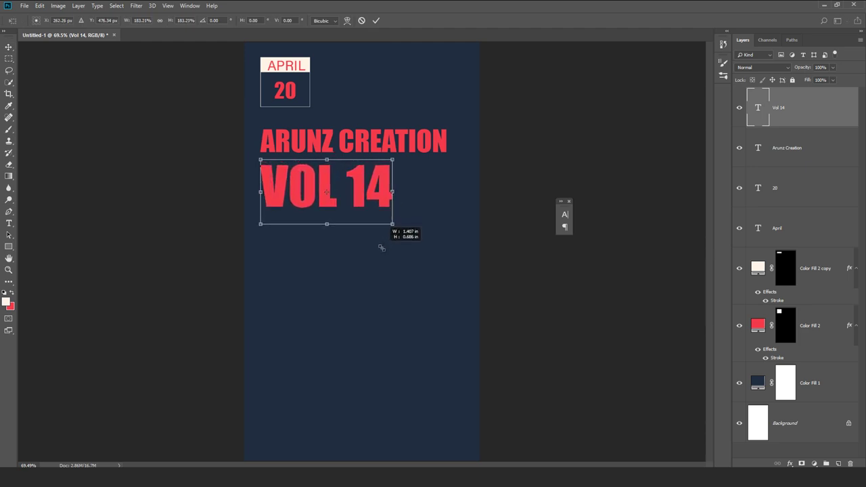
left_click(377, 20)
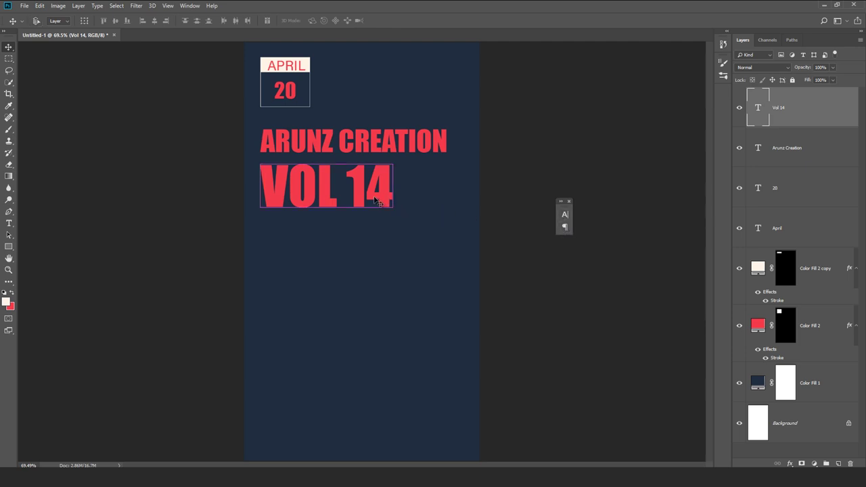
key("ctrl+z")
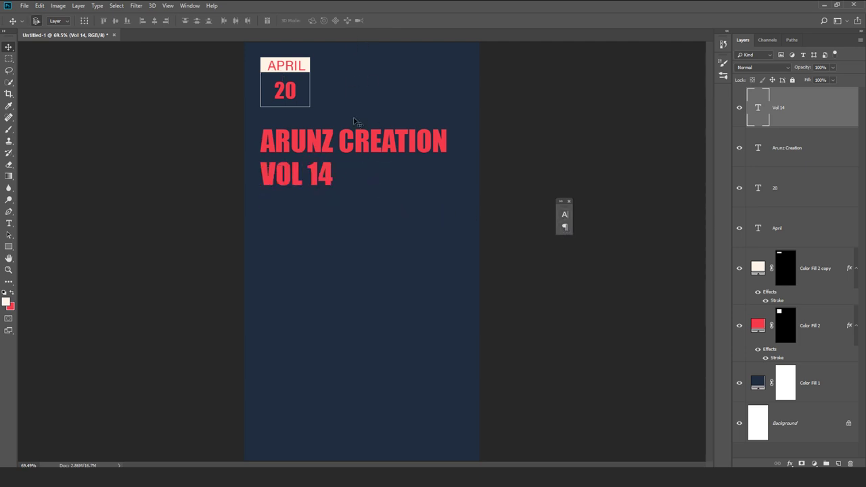
Step: Group the date card layers (20 through Color Fill 1) into Group 1 and select Vol 14
left_click(796, 152)
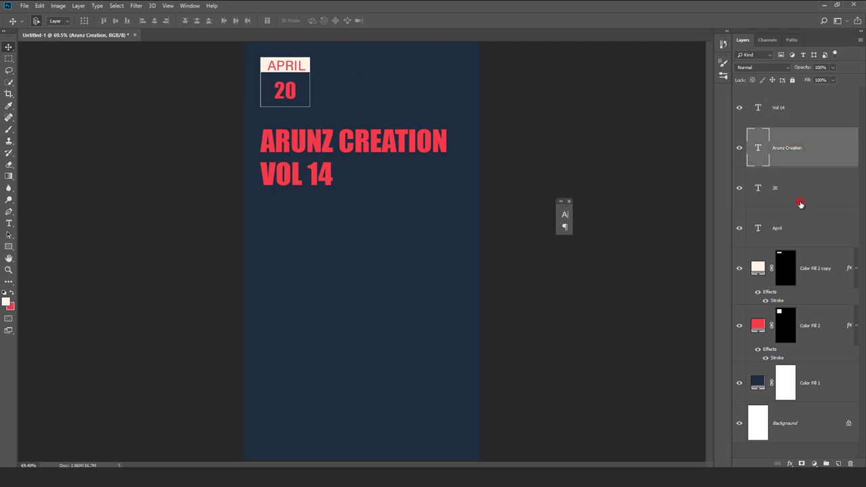
left_click(800, 199)
left_click(819, 385, "shift")
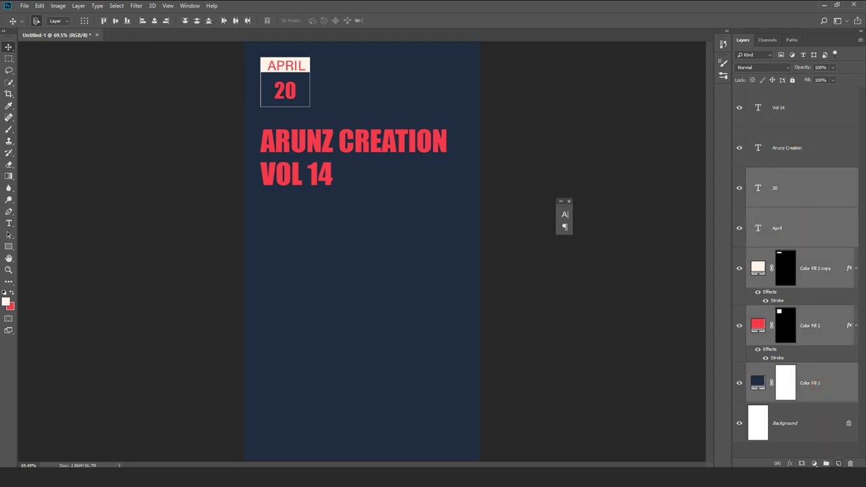
left_click(826, 464)
left_click(802, 109)
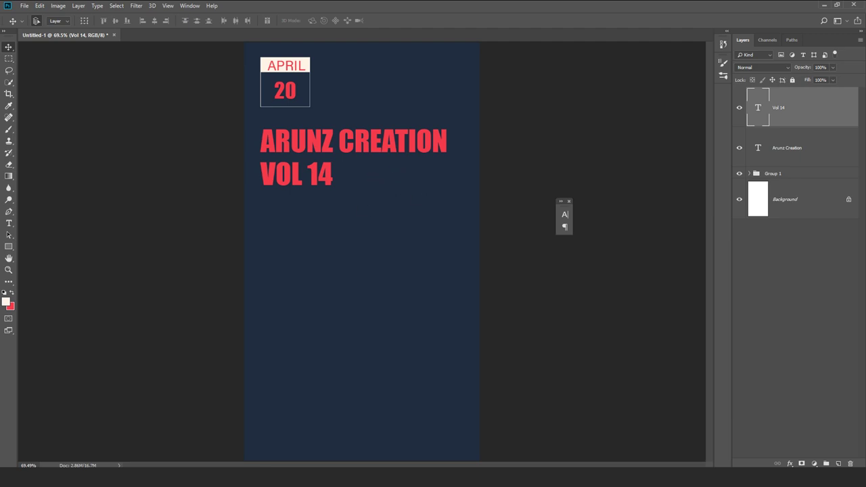
key("t")
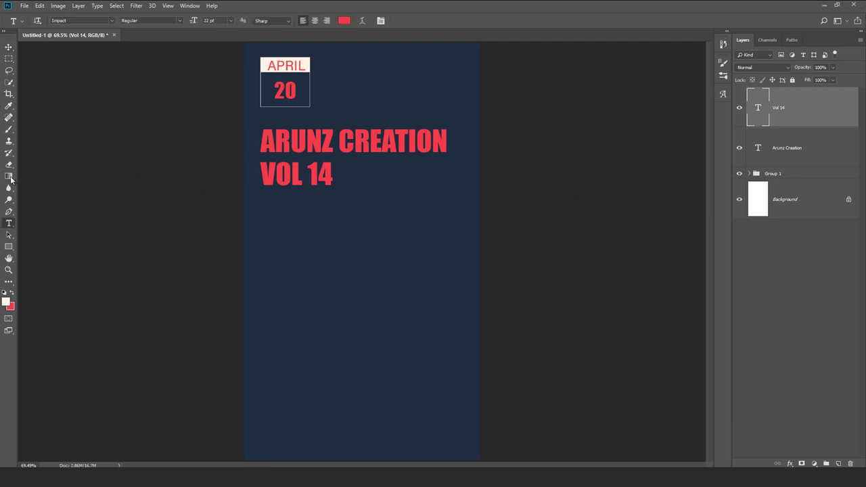
Step: Type the mentor line with the instructor's name below the VOL 14 title
left_click(268, 226)
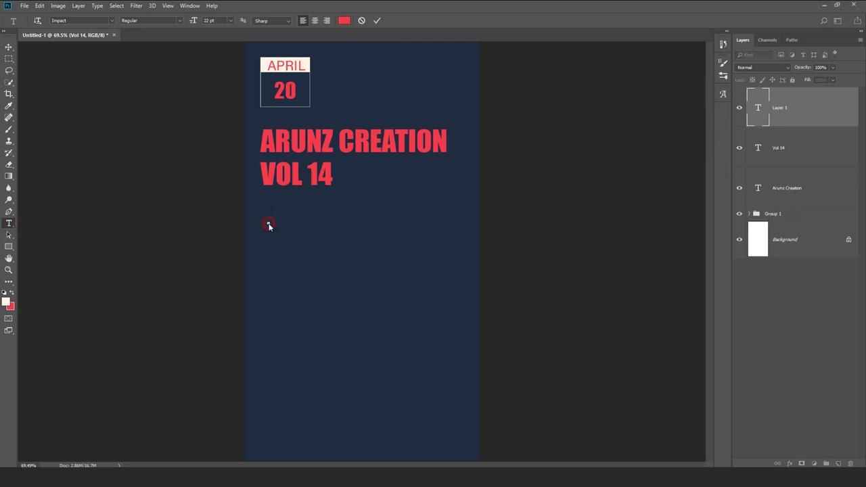
type("M")
type("ENTOR ")
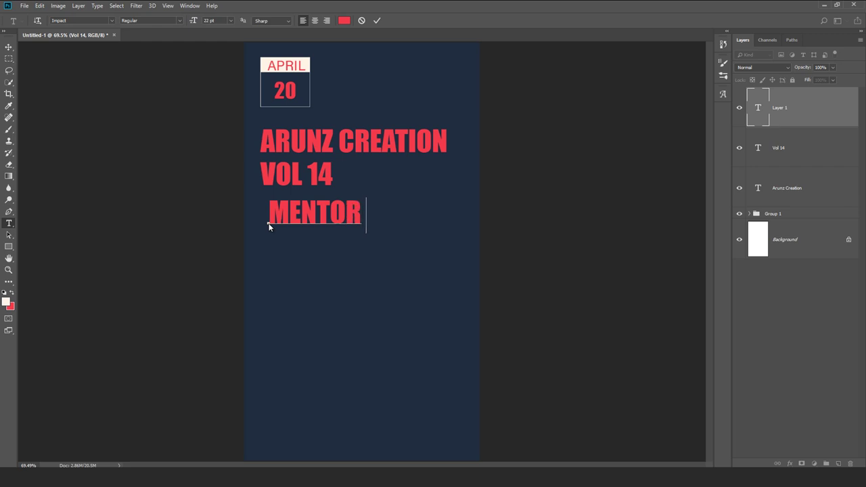
type(" ARUN")
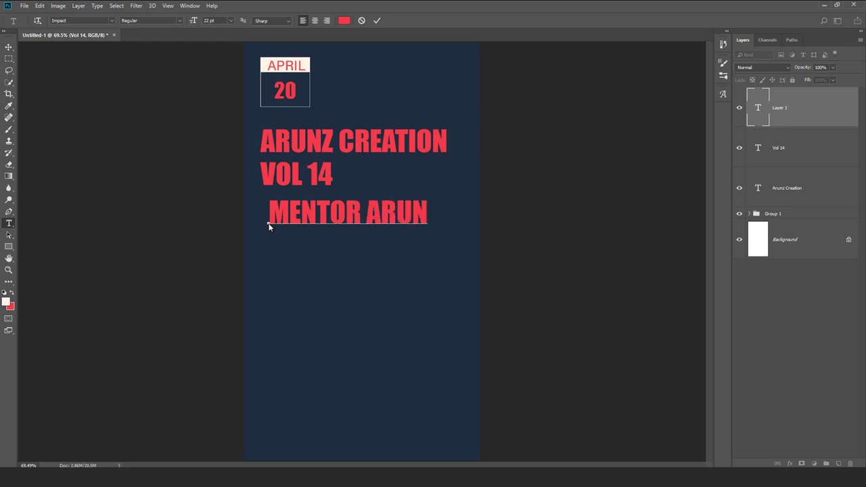
type(" KUMAR")
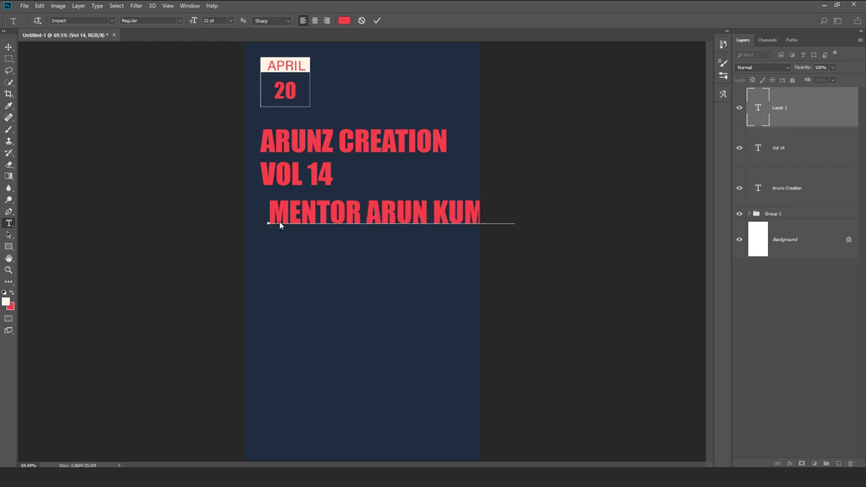
left_click(376, 21)
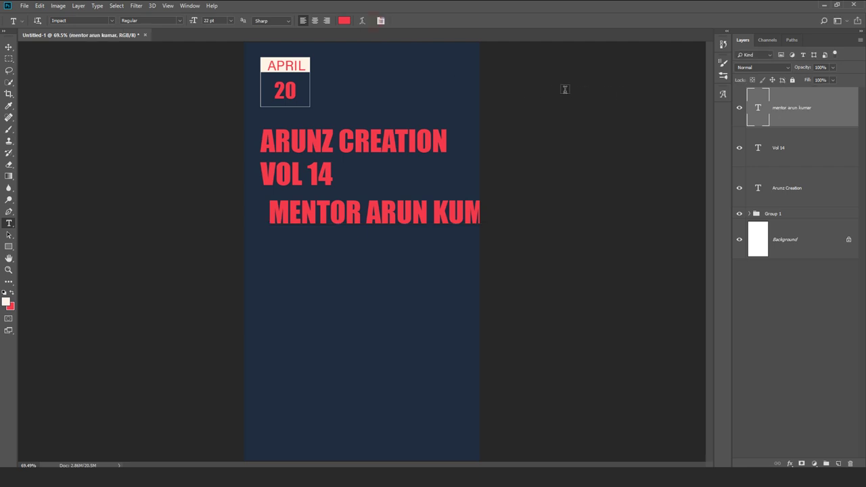
Step: Set the mentor line to Courier New, cream fff4e7, at 13 pt
left_click(381, 21)
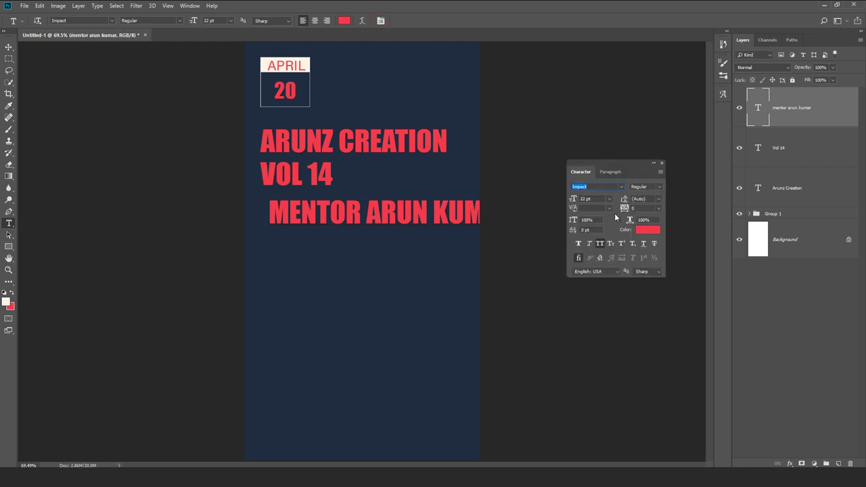
left_click(621, 188)
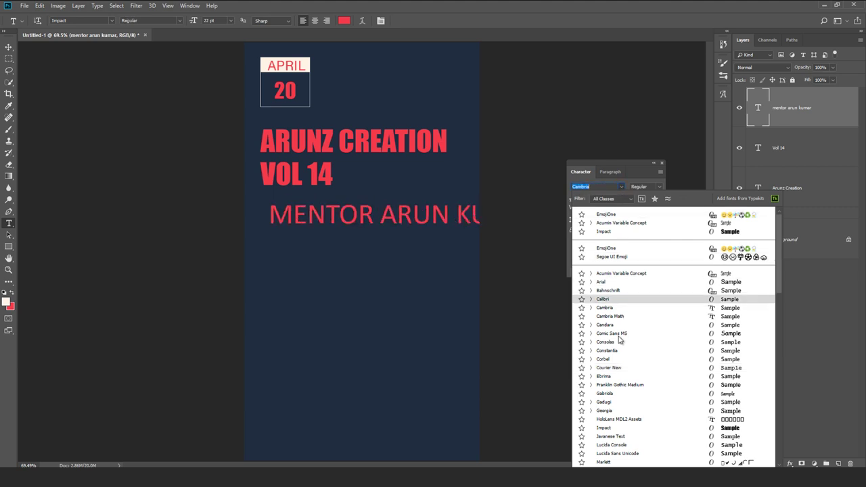
left_click(615, 368)
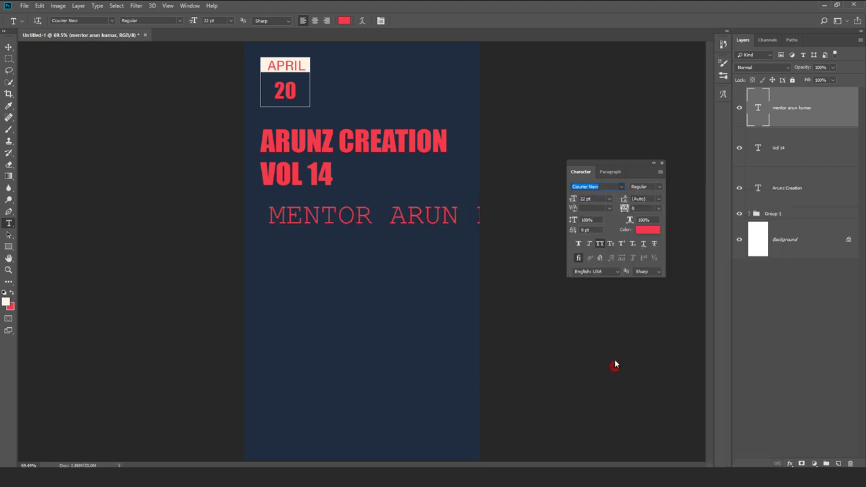
left_click(643, 231)
left_click(9, 300)
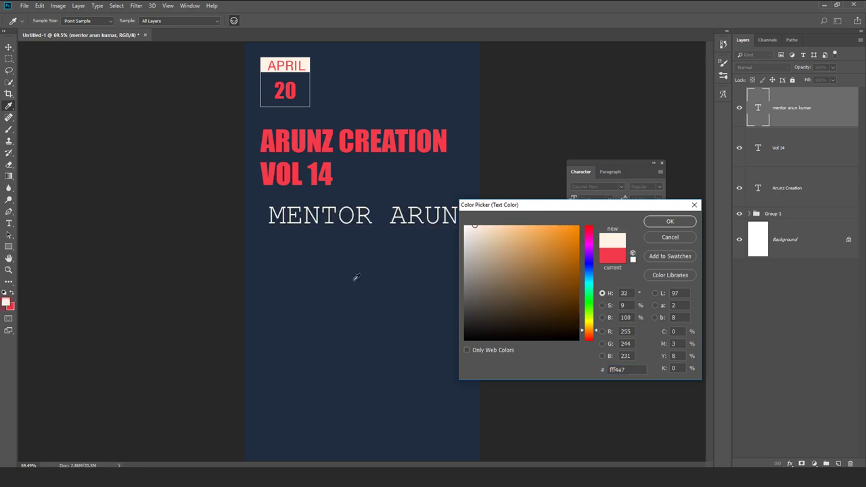
left_click(657, 223)
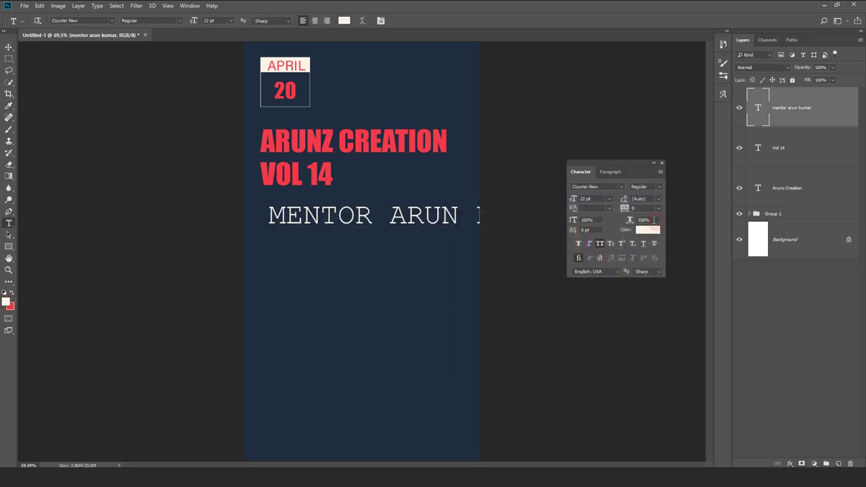
left_click_drag(574, 198, 572, 201)
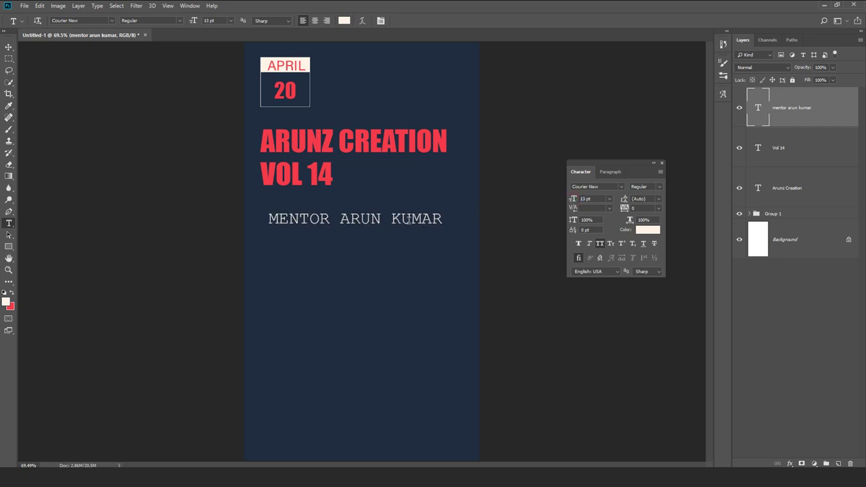
Step: Align the mentor line under the title's left edge and scale it to about 105%
left_click(9, 47)
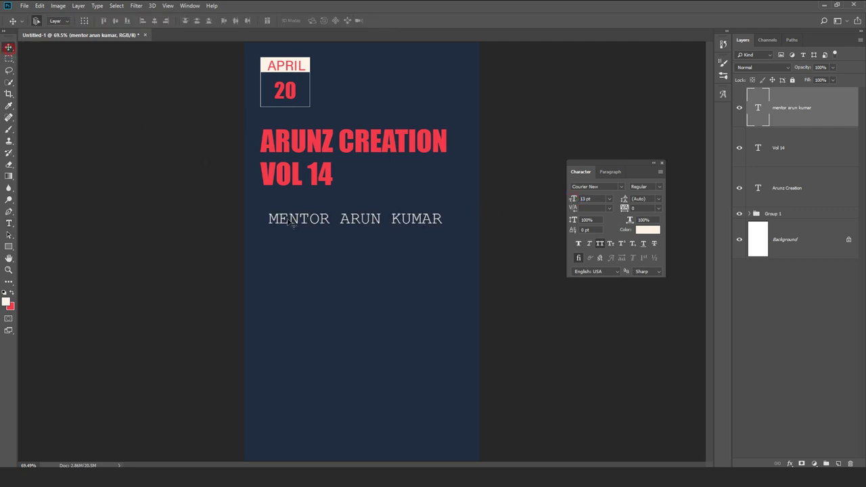
left_click_drag(309, 217, 300, 206)
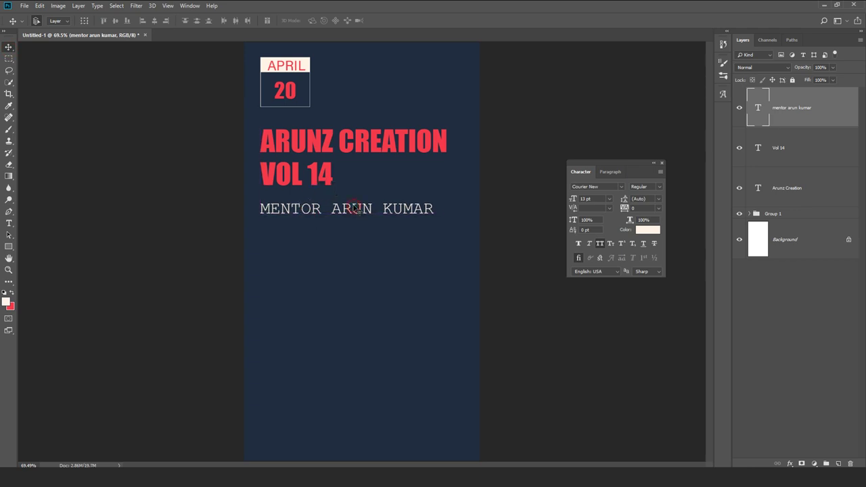
left_click_drag(353, 208, 354, 204)
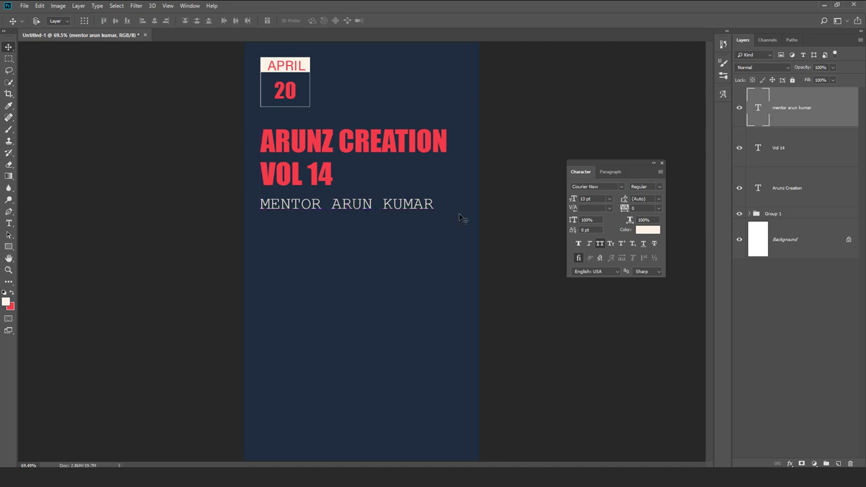
key("ctrl+t")
left_click_drag(435, 222, 448, 231)
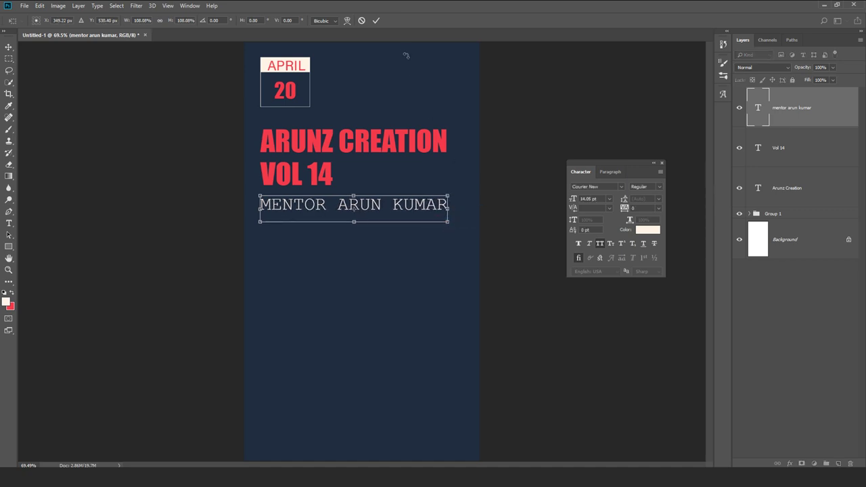
left_click(376, 21)
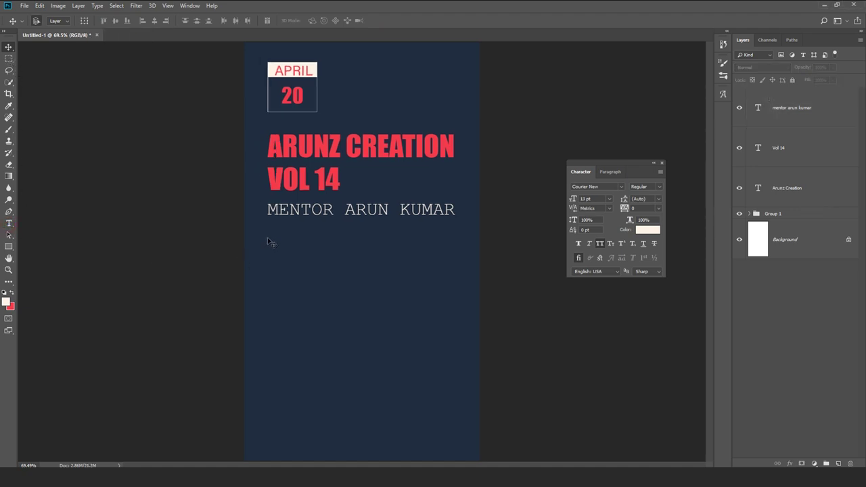
left_click(9, 223)
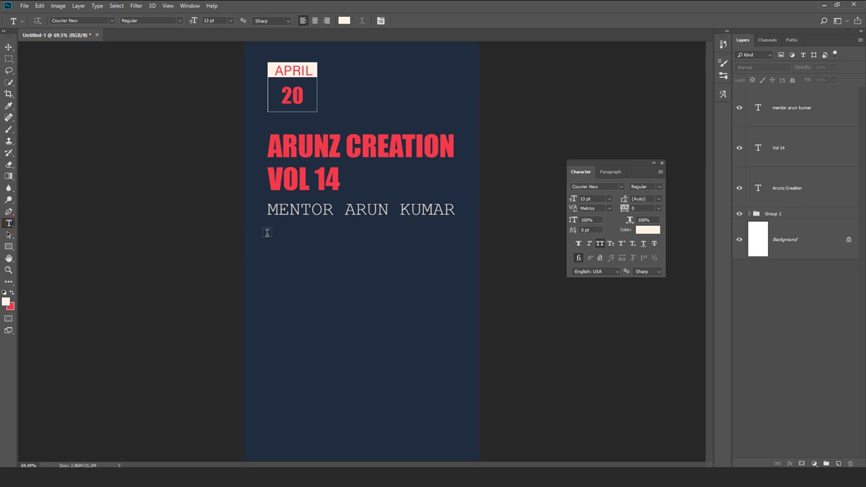
Step: Add a 9 pt paragraph box listing the photography, Photoshop, Lightroom and lighting course topics
left_click_drag(270, 229, 454, 440)
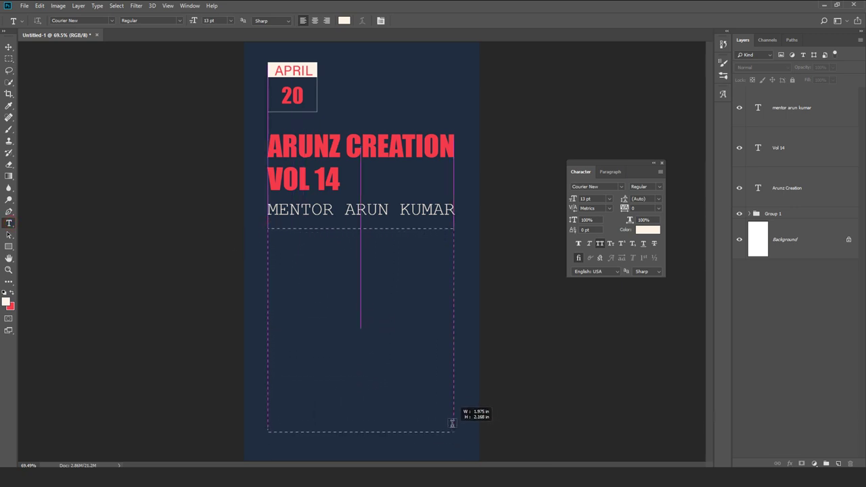
left_click_drag(454, 440, 453, 409)
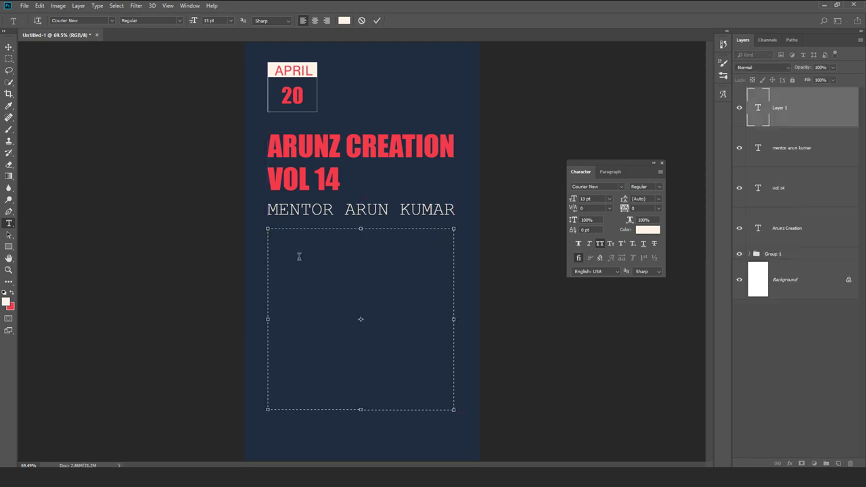
type("IN")
type(" THIS WE ARE GOING LEARN PHOTOGRAPHY, PHOTOSHOP, ")
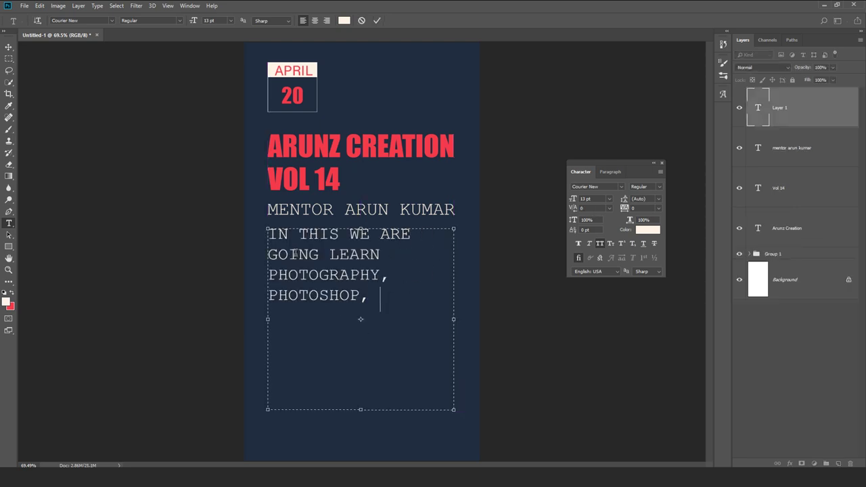
type("LIGHTROOM, PROFESSIONAL LIGHTING, RETOUCHING, COLOR")
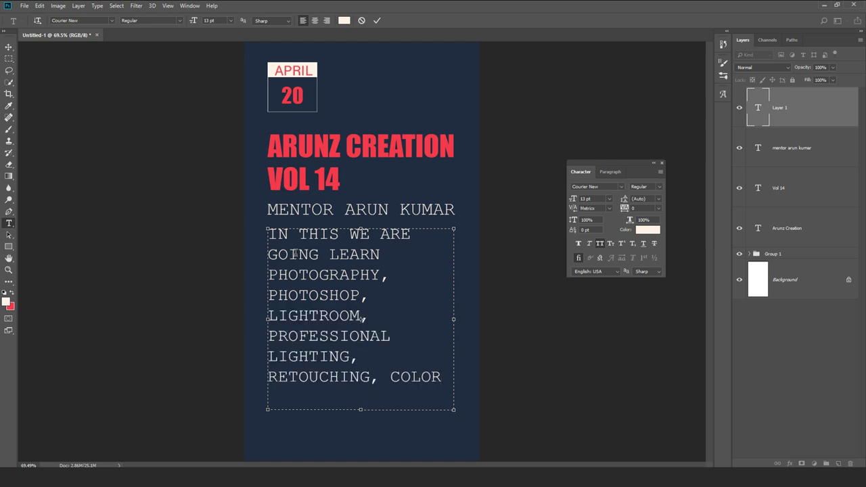
type(" GRADING, COLOR")
key("ctrl+a")
left_click(609, 198)
left_click(585, 233)
left_click(452, 305)
type("CORRECTION")
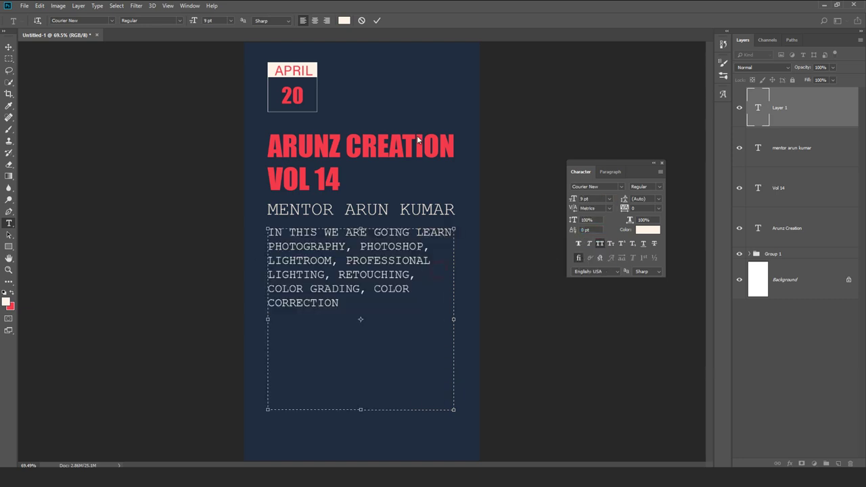
type(", MANIPULATION, MIXING SEVERAL PHOTOS,")
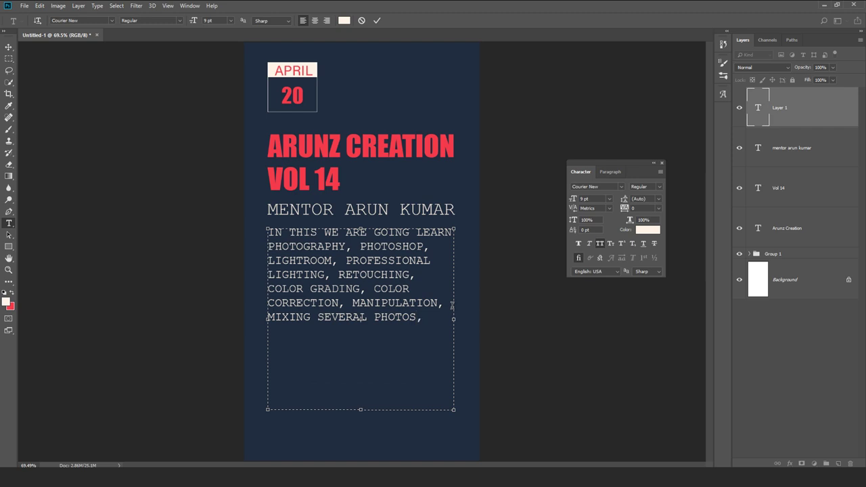
type(" OUTDOOR PRACTICAL LIGHTING, INDOOR PRACTICAL LIGHTING")
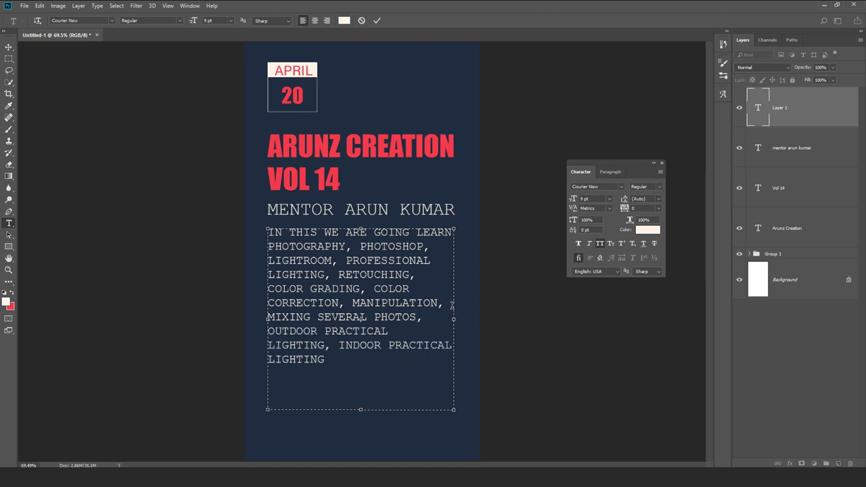
type(" TECHNIQUES")
left_click(377, 21)
Step: Try the paragraph alignment options, leave it left-aligned, and toggle the date box outline's visibility
left_click(610, 172)
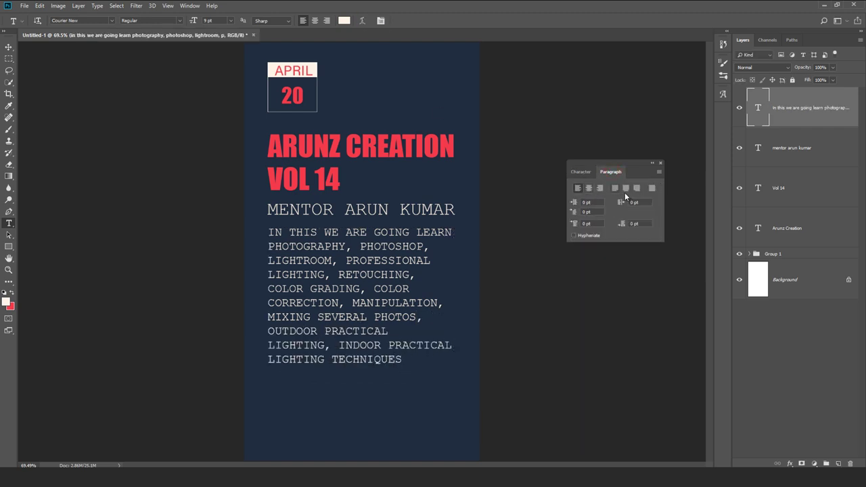
left_click(624, 190)
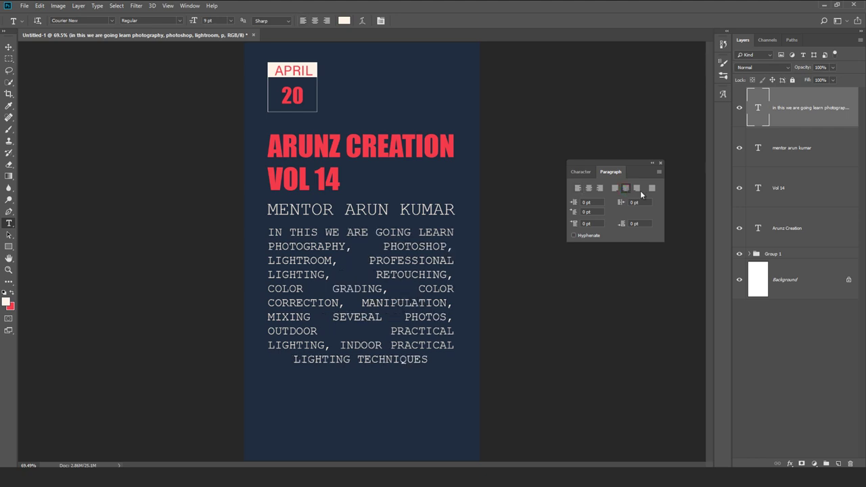
left_click(637, 189)
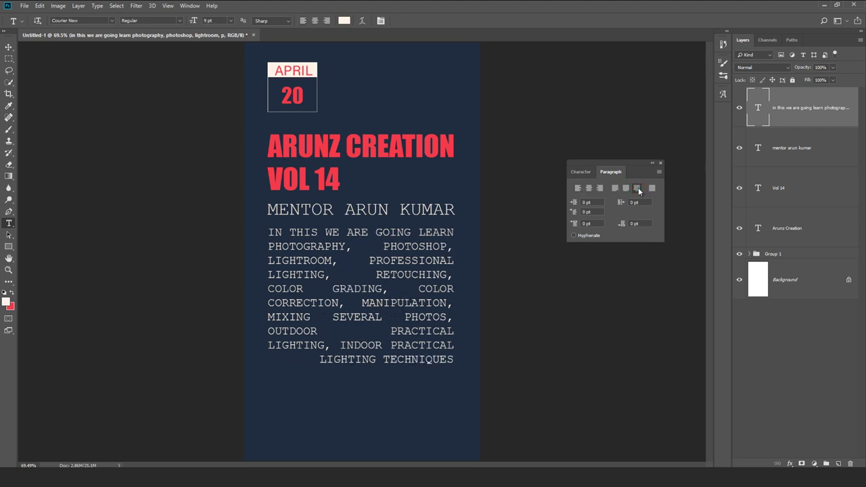
left_click(653, 188)
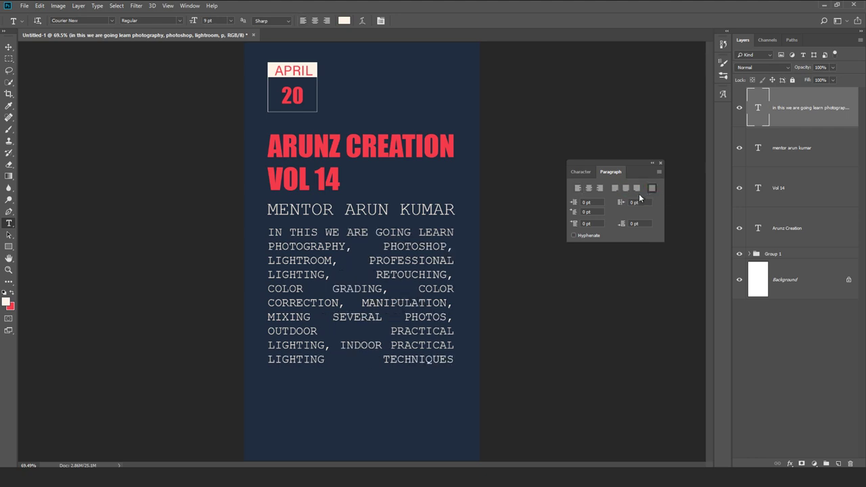
left_click(614, 188)
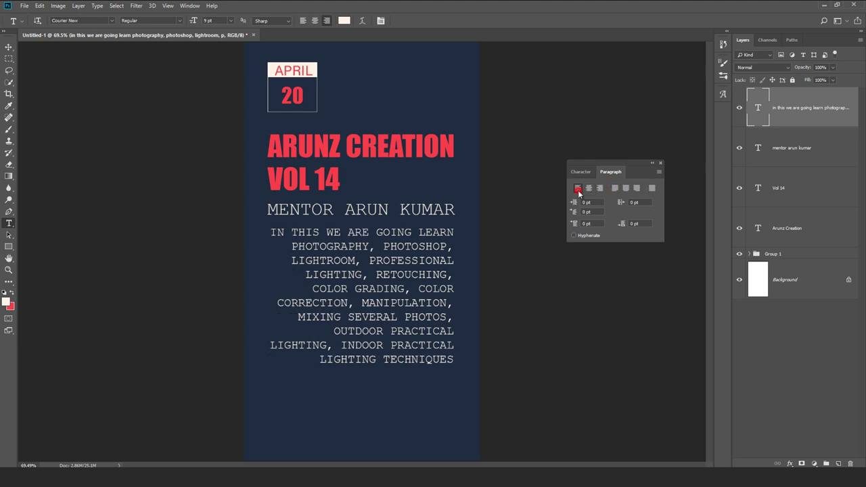
left_click(578, 191)
left_click(740, 403)
left_click(740, 403)
Step: Duplicate the outlined date box, move it below the paragraph, and squash it into a short frame
left_click(739, 344)
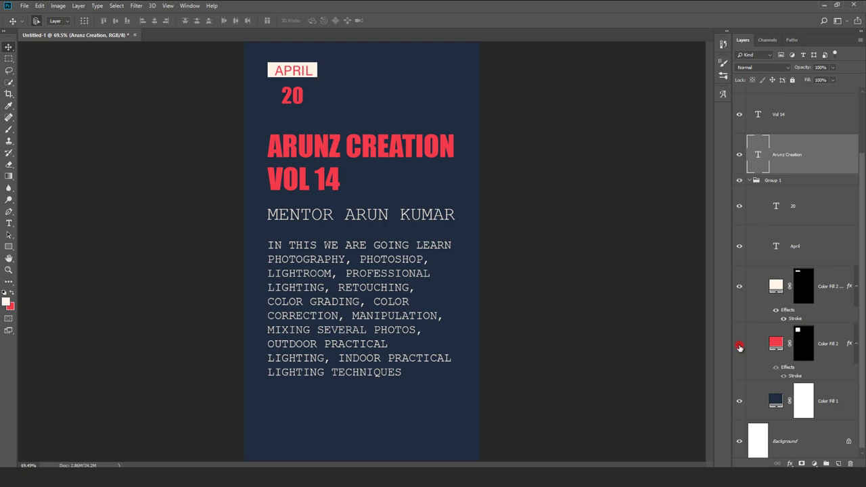
left_click(773, 346)
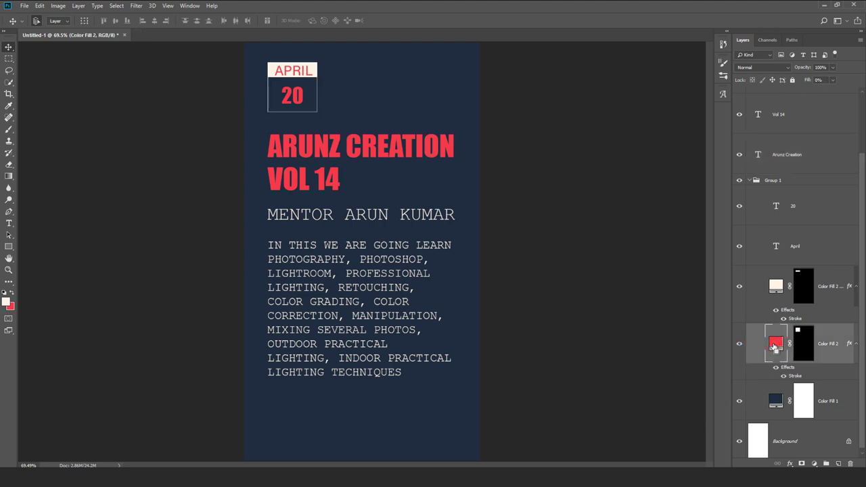
key("ctrl+j")
left_click_drag(774, 345, 797, 135)
mouse_move(311, 100)
left_mouse_down()
mouse_move(314, 425)
mouse_move(293, 405)
left_mouse_up()
key("ctrl+t")
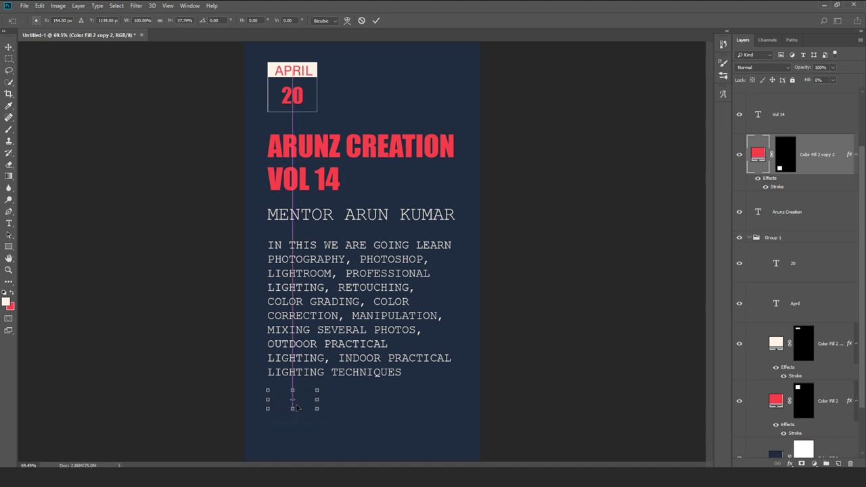
left_click(376, 21)
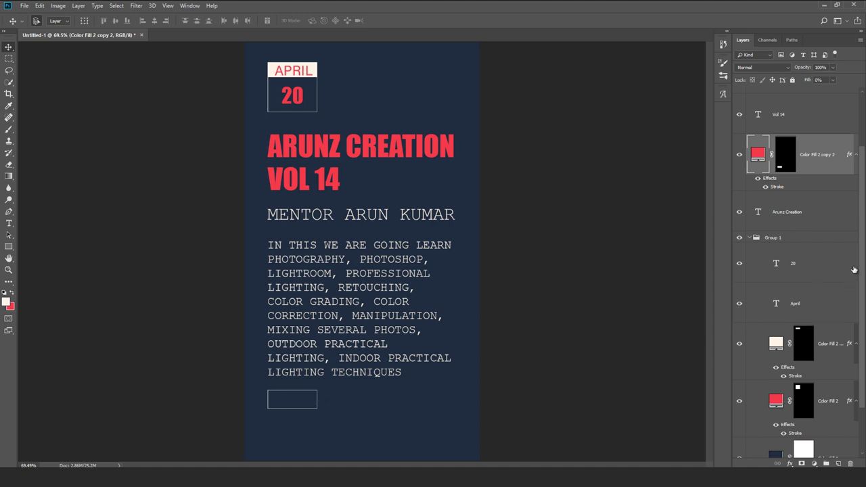
Step: Scroll the Layers panel and select the 20 text layer
left_click_drag(863, 264, 862, 298)
scroll(862, 291, "up", 1)
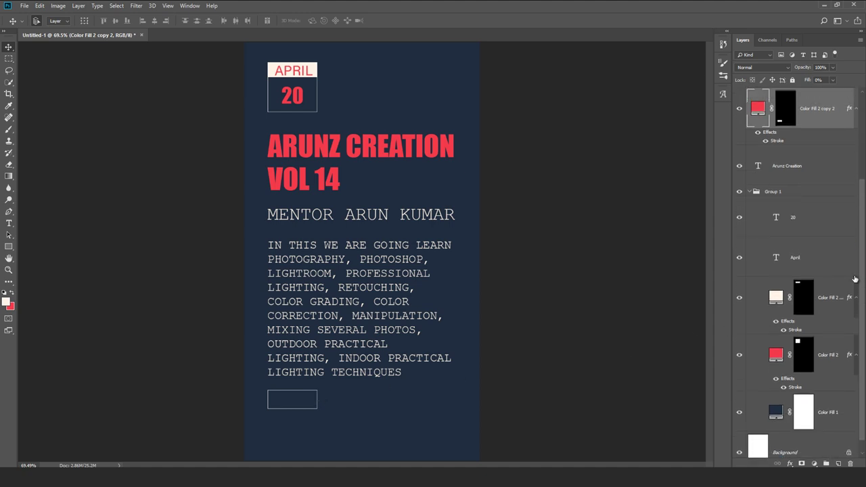
left_click(806, 224)
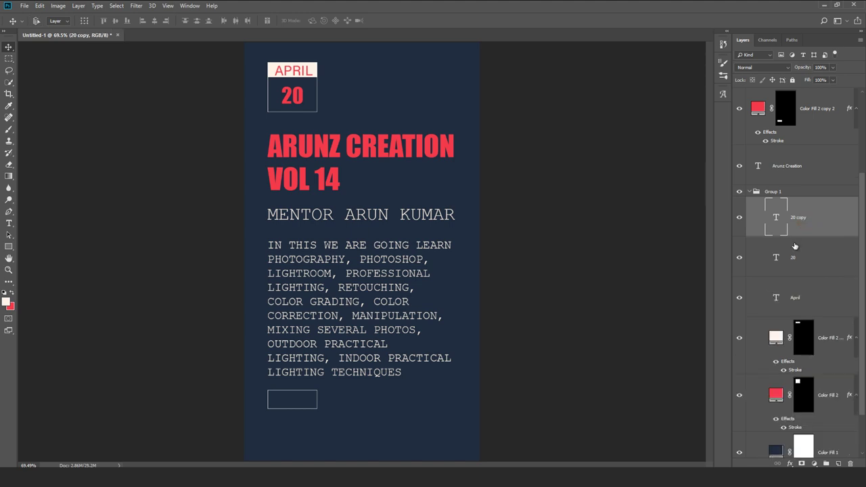
Step: Duplicate the 20 text into the bottom frame and change it to BOOK
key("ctrl+j")
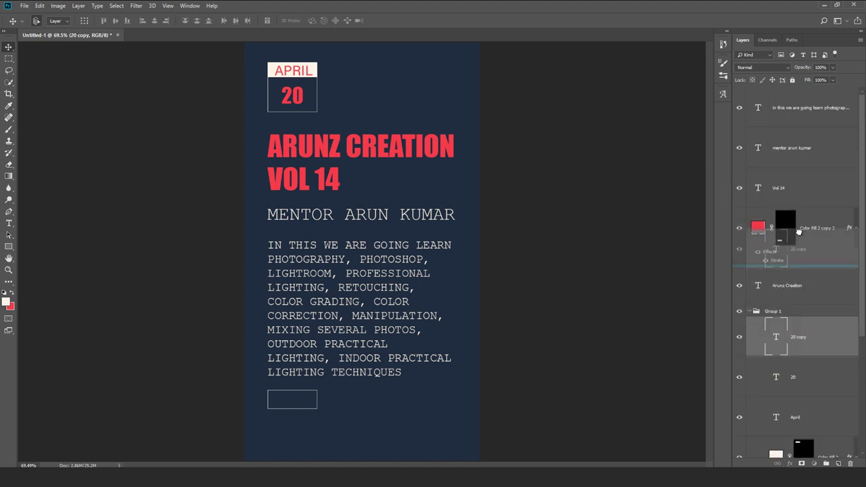
left_click_drag(800, 326, 800, 216)
left_click_drag(306, 101, 303, 403)
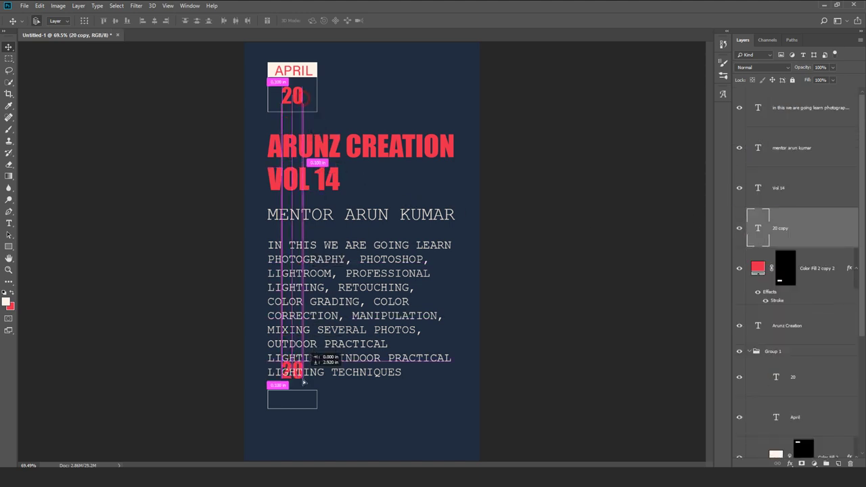
double_click(758, 228)
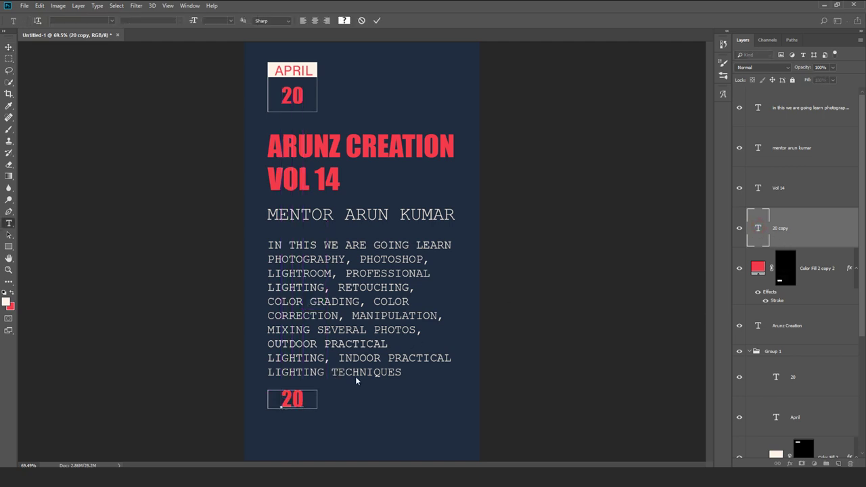
left_click(313, 404)
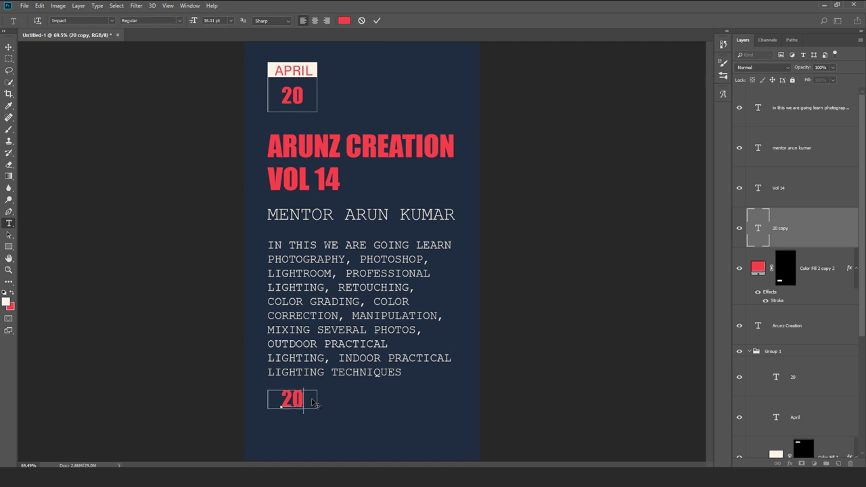
key("BackSpace")
key("BackSpace")
type("BOOK")
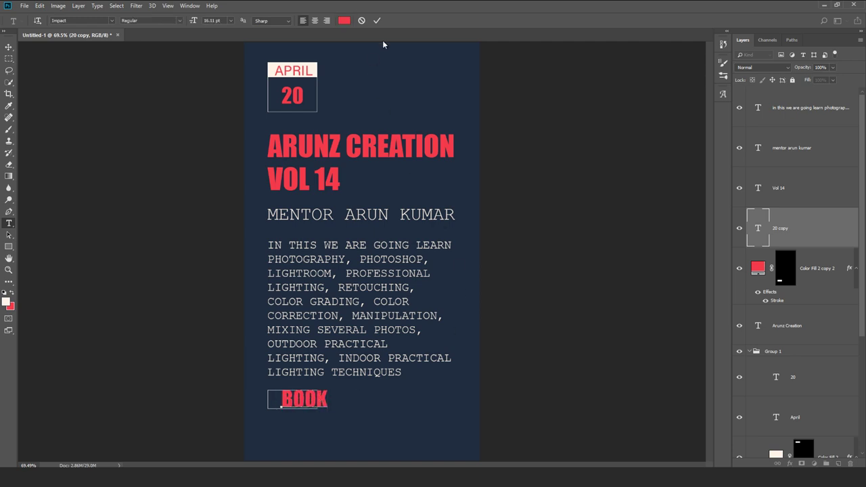
left_click(377, 21)
key("v")
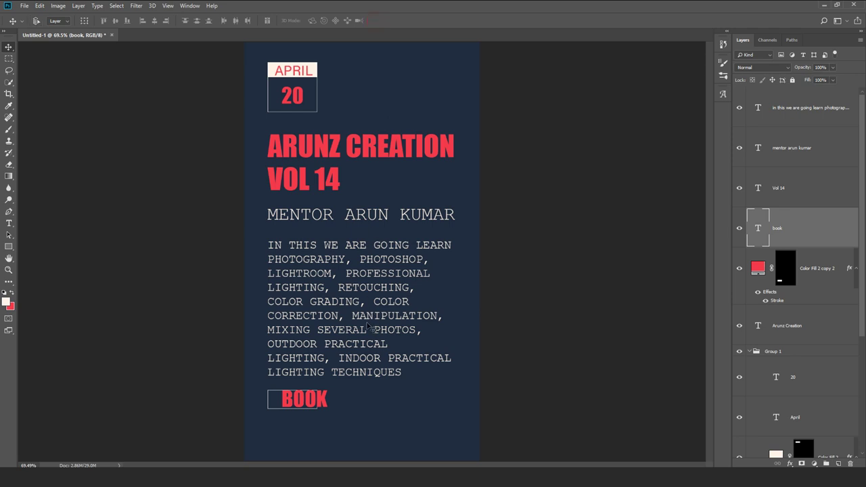
Step: Shrink BOOK to about 69% and position it inside the frame
key("ctrl+t")
left_click_drag(328, 414, 299, 404)
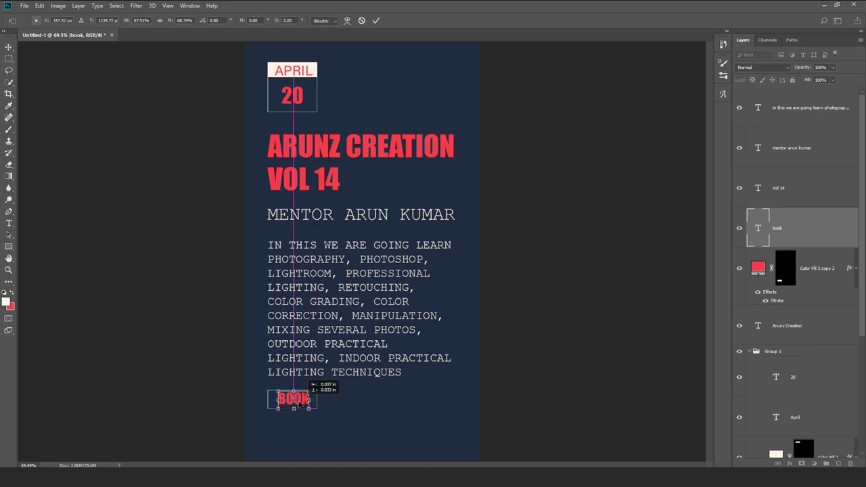
left_click_drag(299, 398, 298, 403)
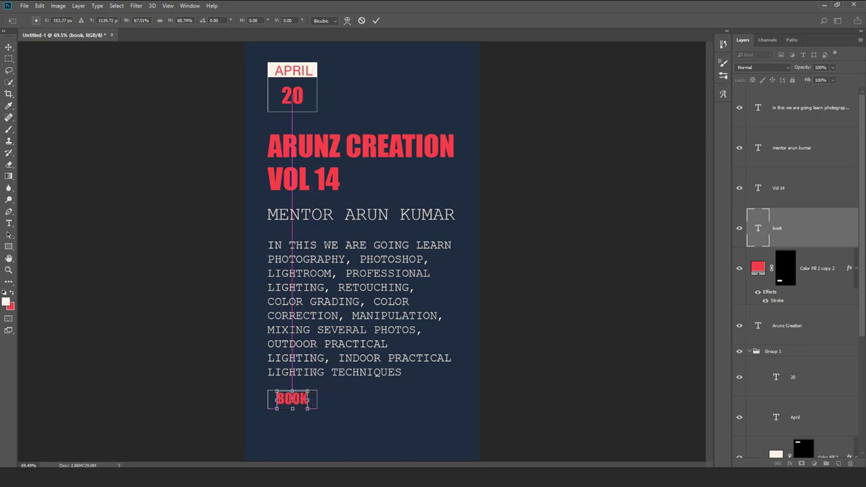
left_click(377, 21)
Step: Zoom in, nudge BOOK slightly down within its button frame, then zoom back out
scroll(319, 399, "up", 2)
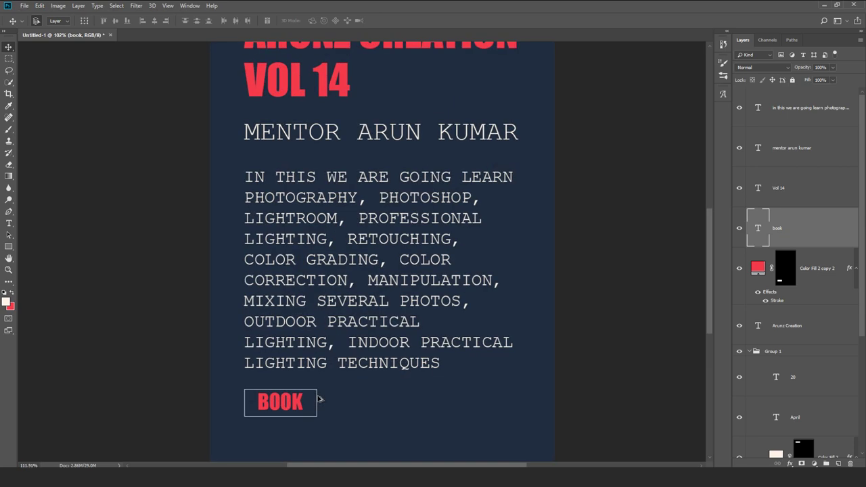
scroll(320, 399, "up", 2)
scroll(319, 369, "down", 3)
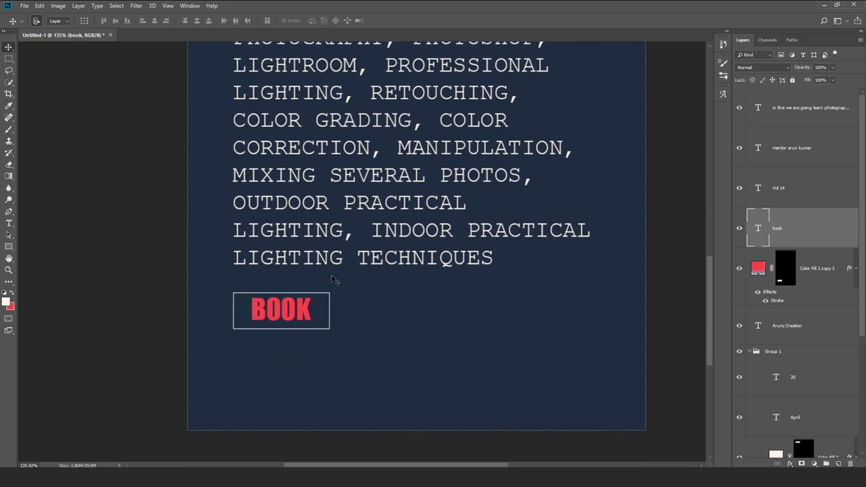
key("Down")
key("Down")
scroll(333, 279, "down", 2)
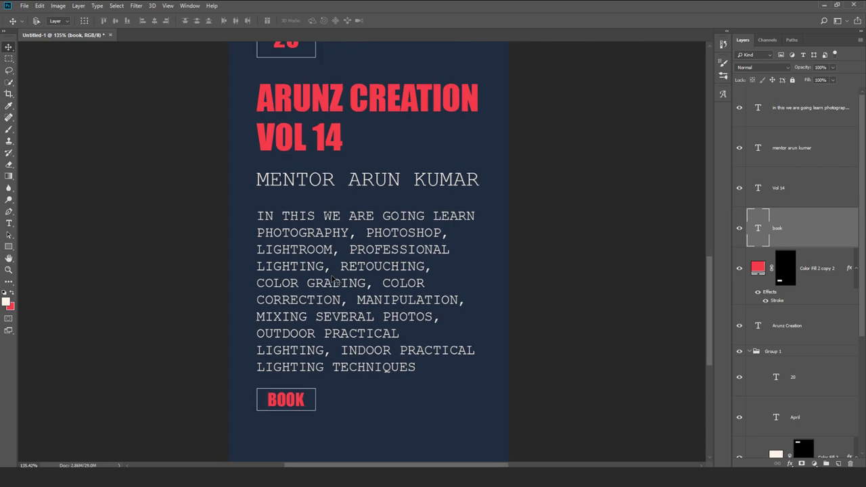
scroll(333, 279, "down", 1)
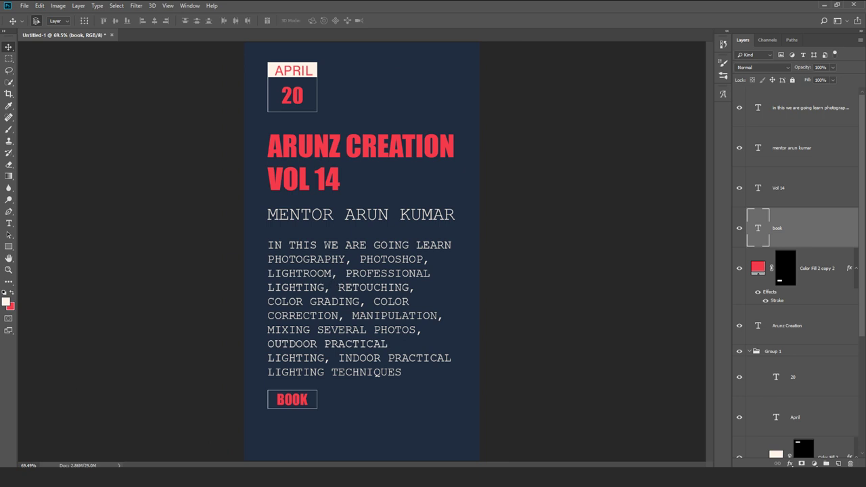
Step: Duplicate the mentor line below BOOK and change it to CALL plus the contact phone number
left_click(795, 151)
left_click_drag(365, 220, 366, 429)
double_click(756, 151)
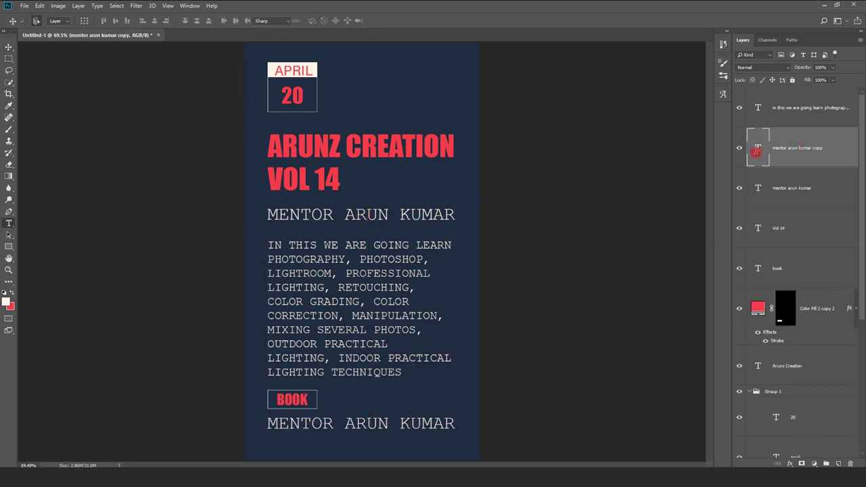
type("CALL ")
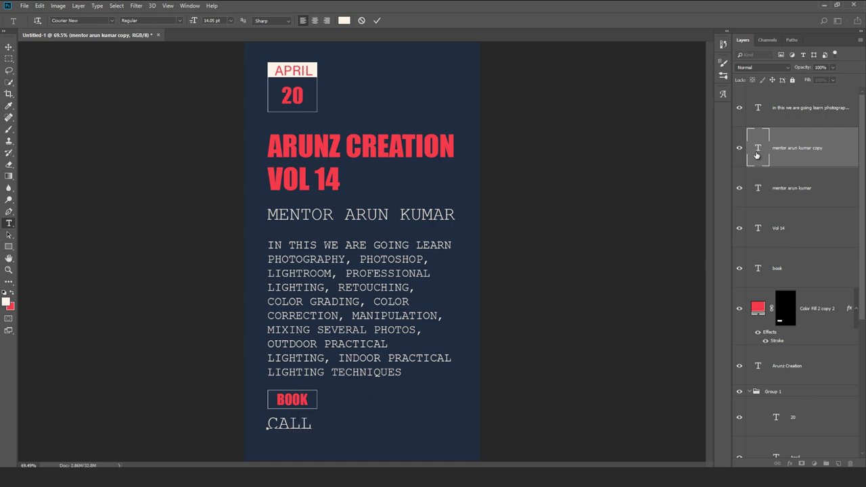
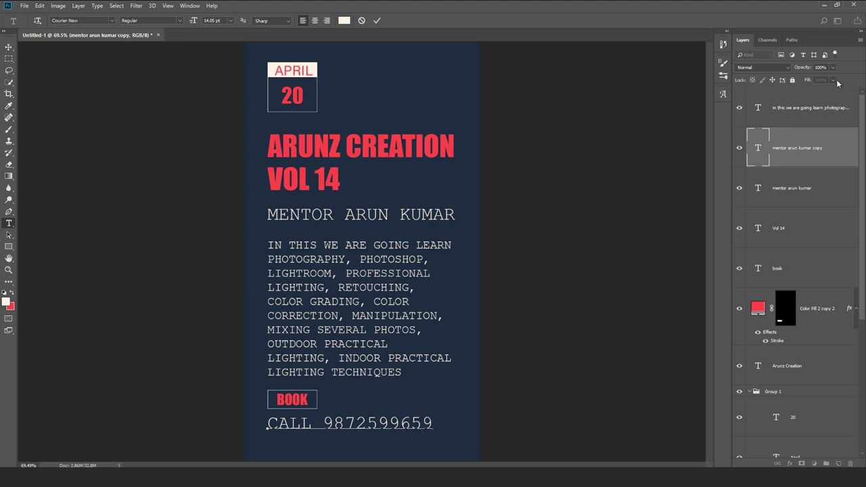
left_click(377, 21)
Step: Group the BOOK text, button box and call line layers together
key("v")
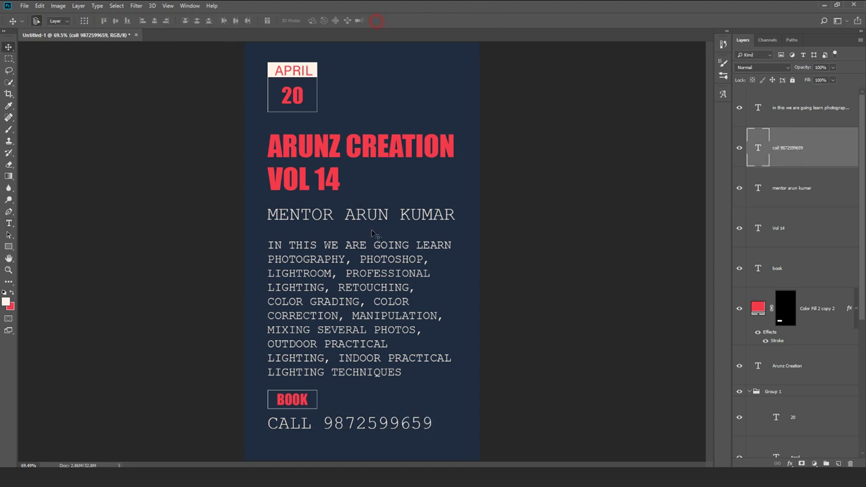
left_click(812, 284)
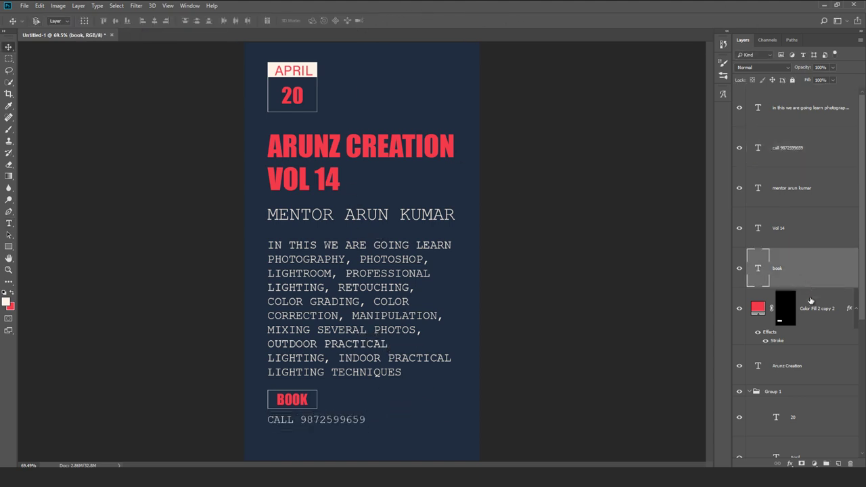
left_click(812, 308, "shift")
left_click(800, 155, "ctrl")
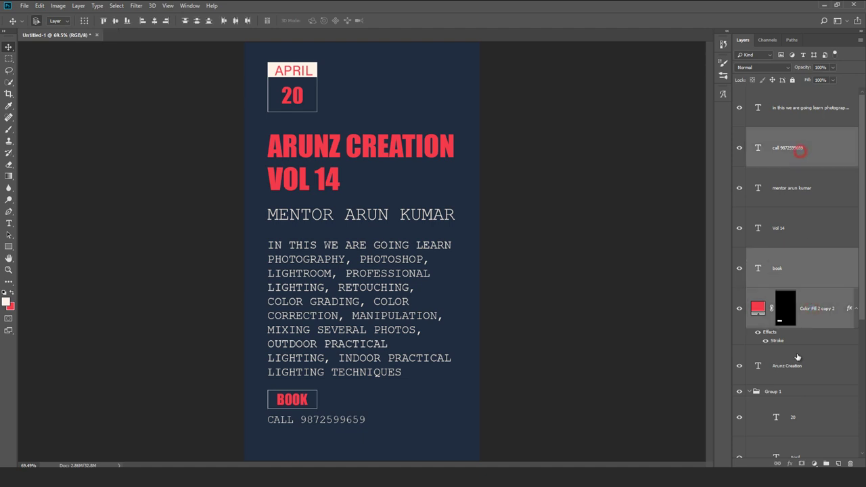
left_click(824, 464)
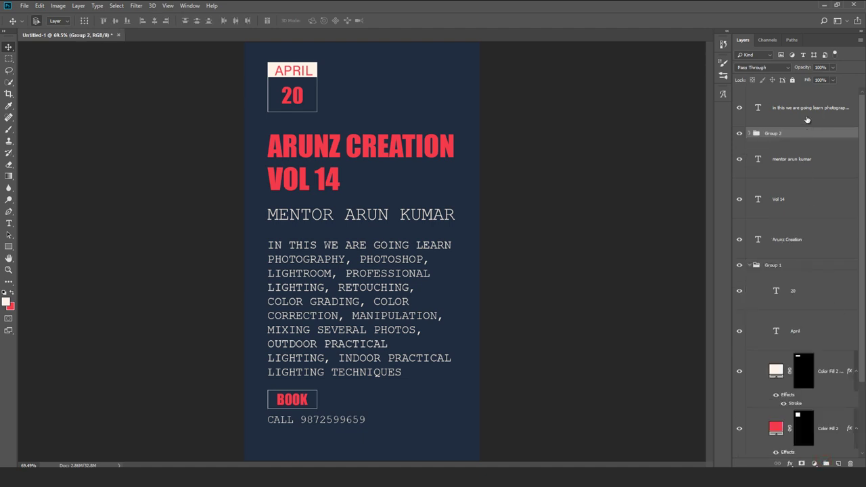
Step: Move the course paragraph below the mentor line, group the four title texts, and collapse the date card group
left_click_drag(803, 111, 802, 177)
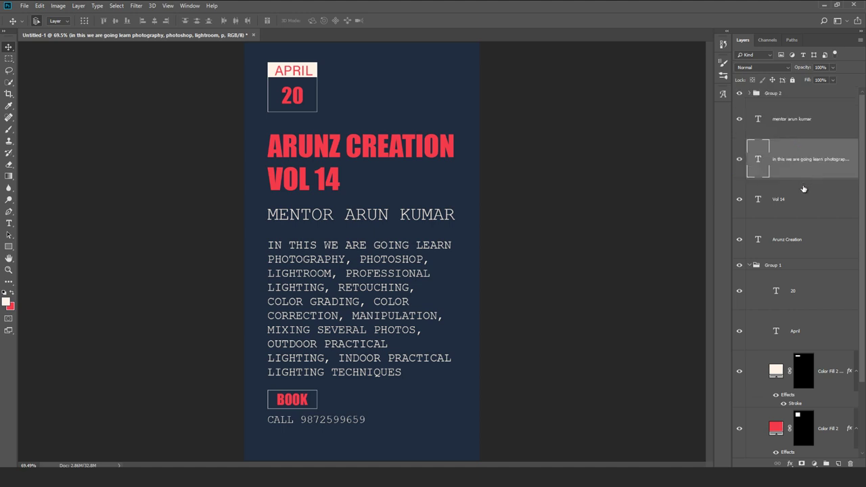
left_click(801, 121)
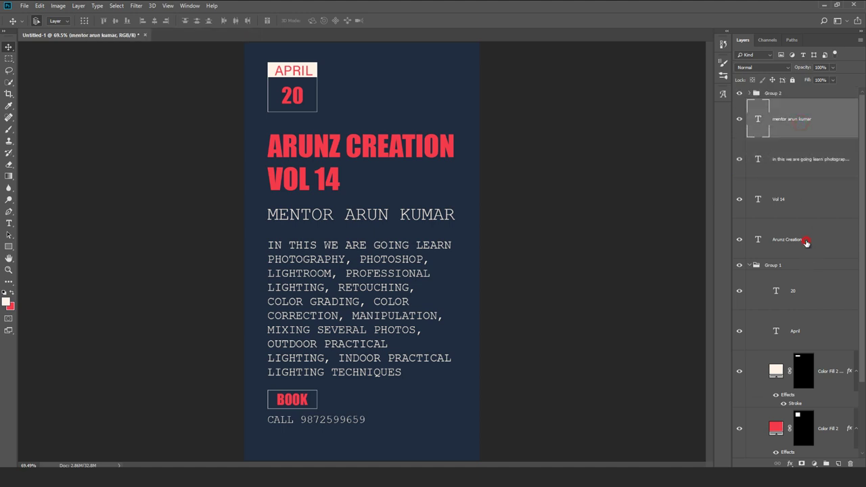
left_click(806, 241, "shift")
left_click(826, 463)
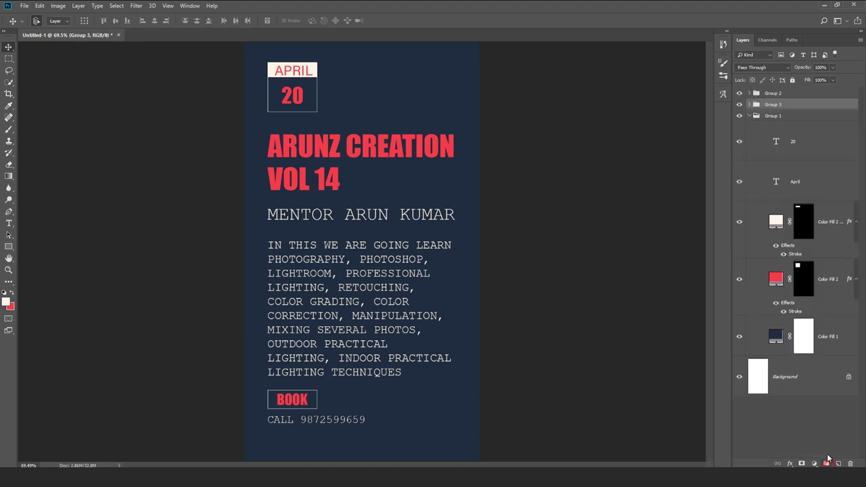
left_click(749, 116)
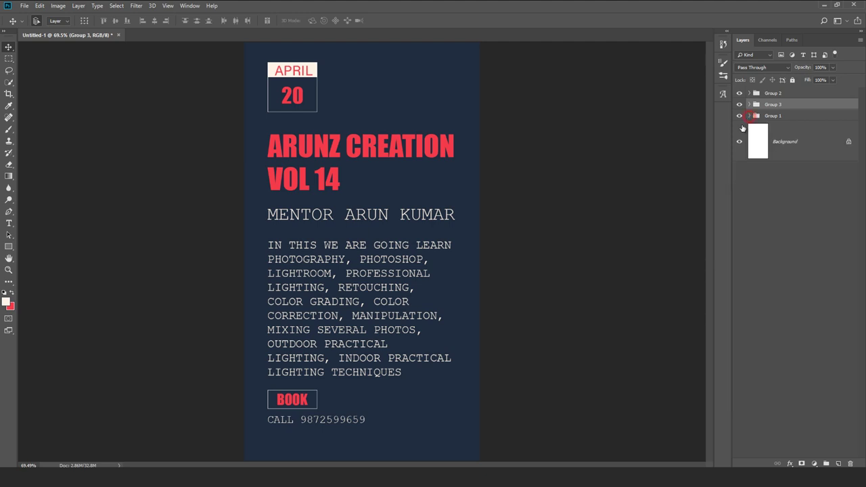
left_click(795, 310)
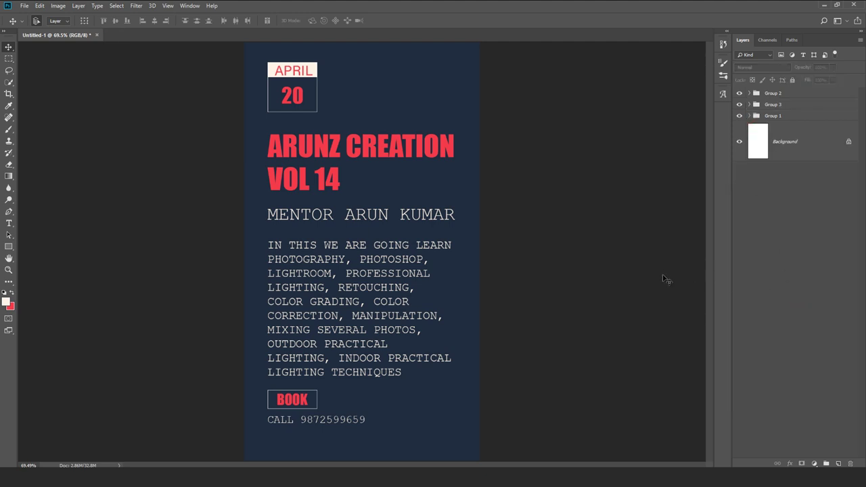